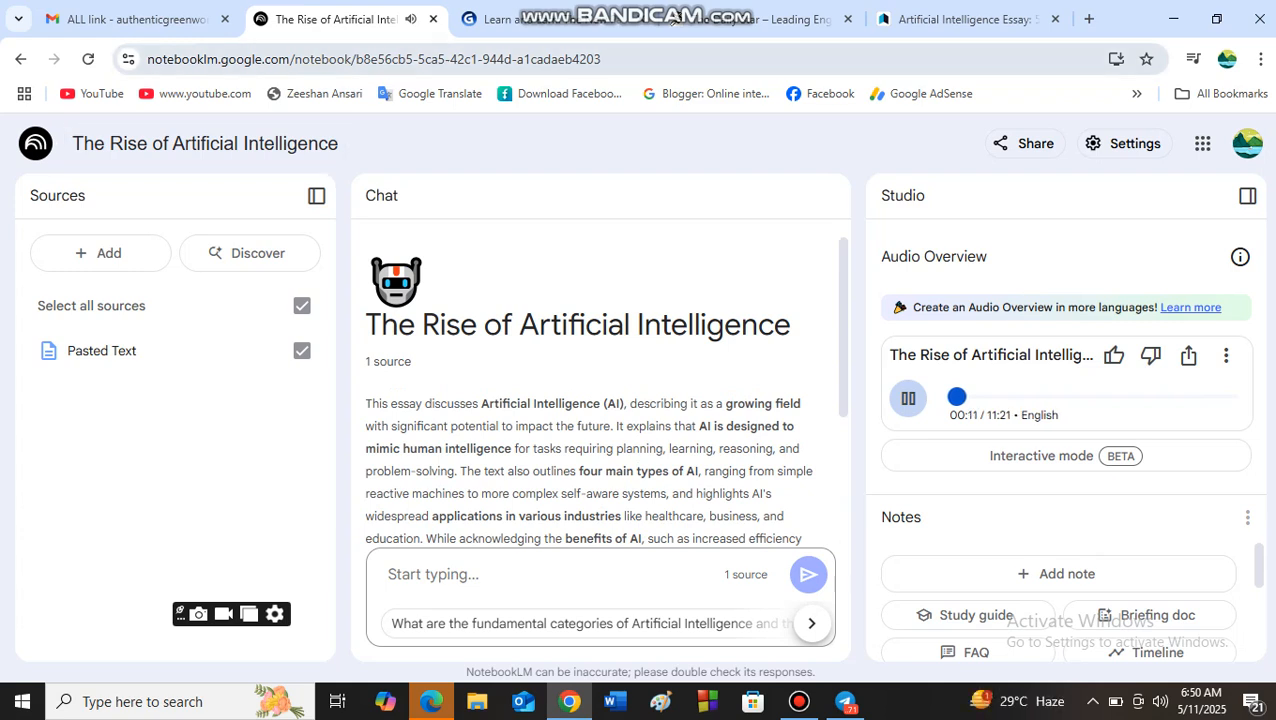
pyautogui.hotkey('ctrl', 'l')
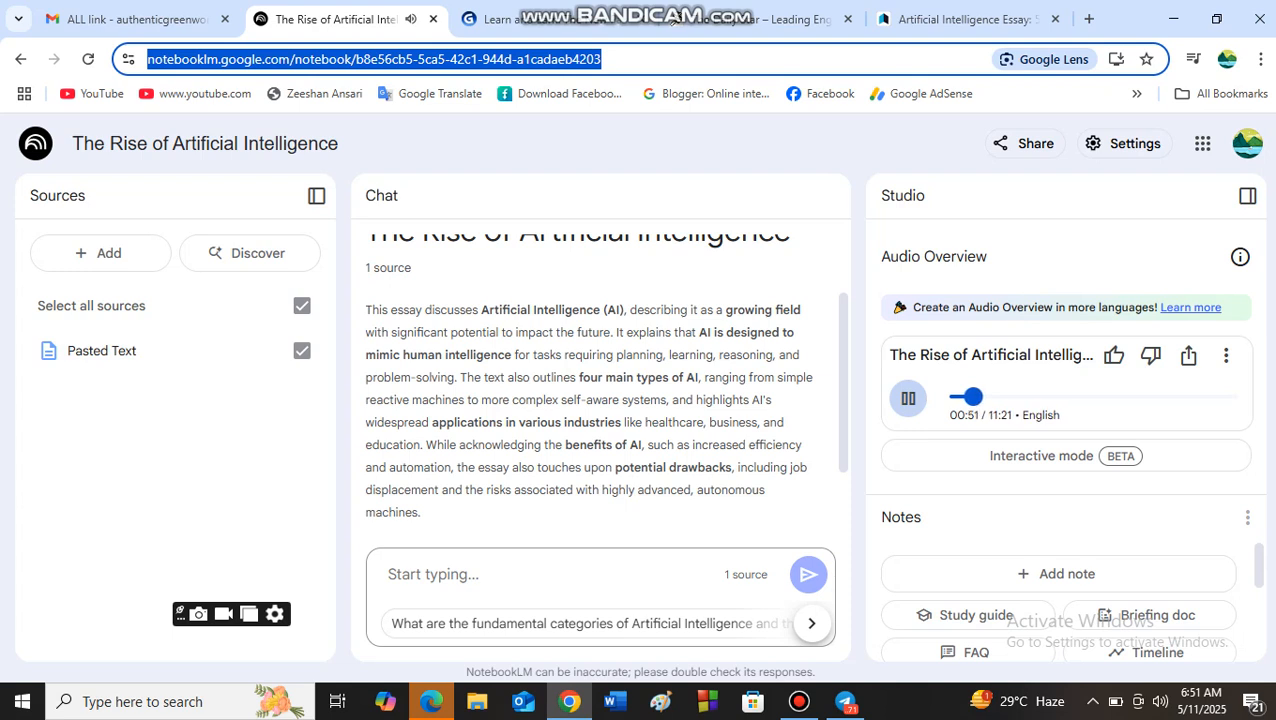
pyautogui.scroll(1, 600, 390)
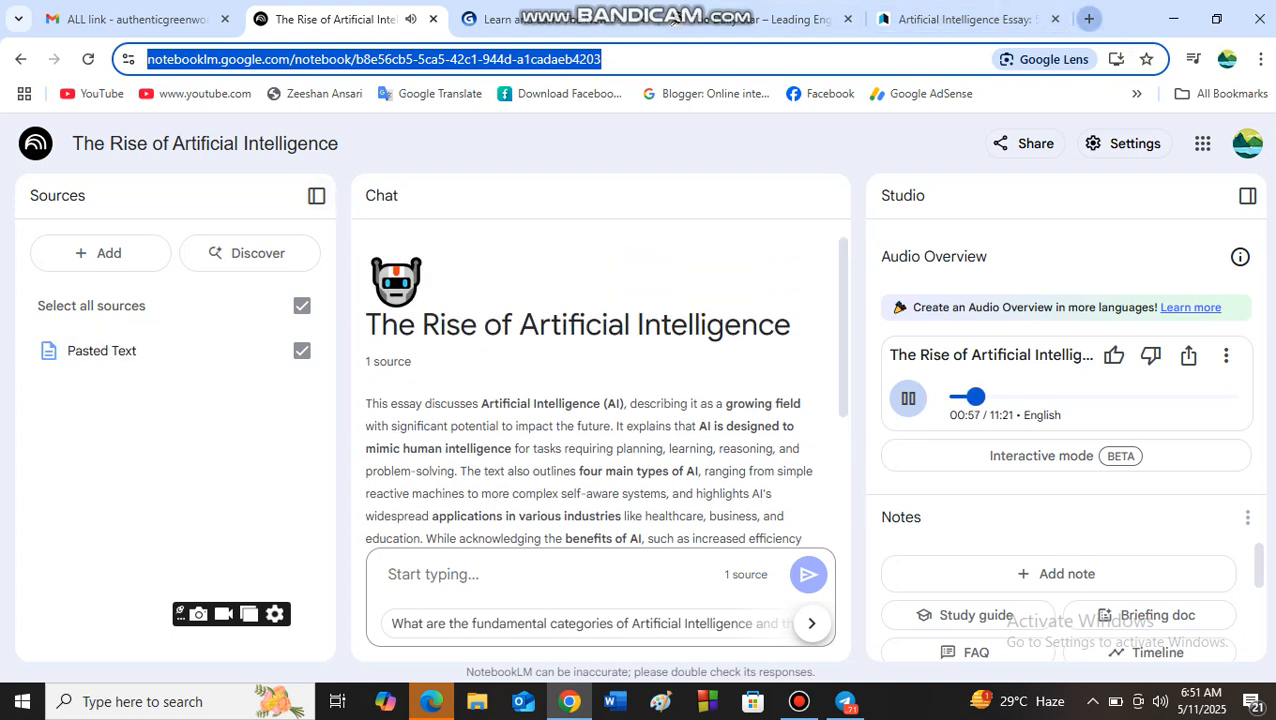
# Step: In a new browser tab, search for "google translate english to bangla" and open the Google Translate site from the results
pyautogui.click(1089, 19)
pyautogui.write('goo')
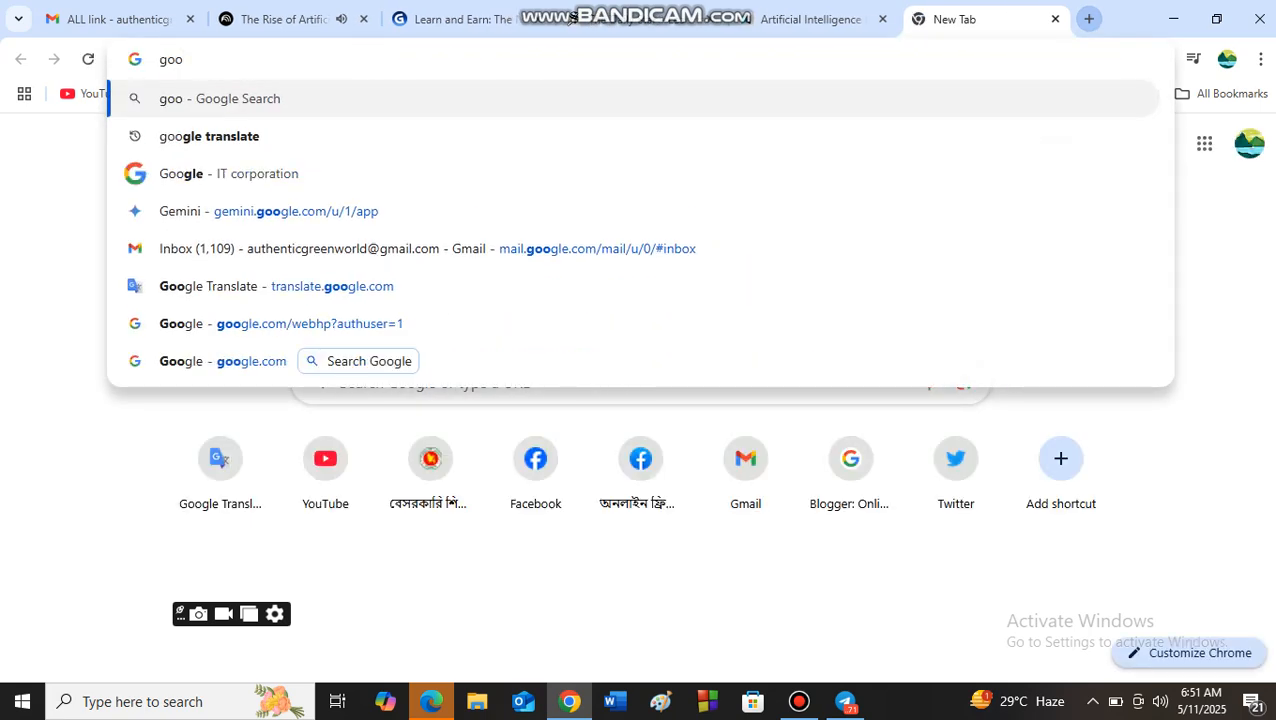
pyautogui.write('gl')
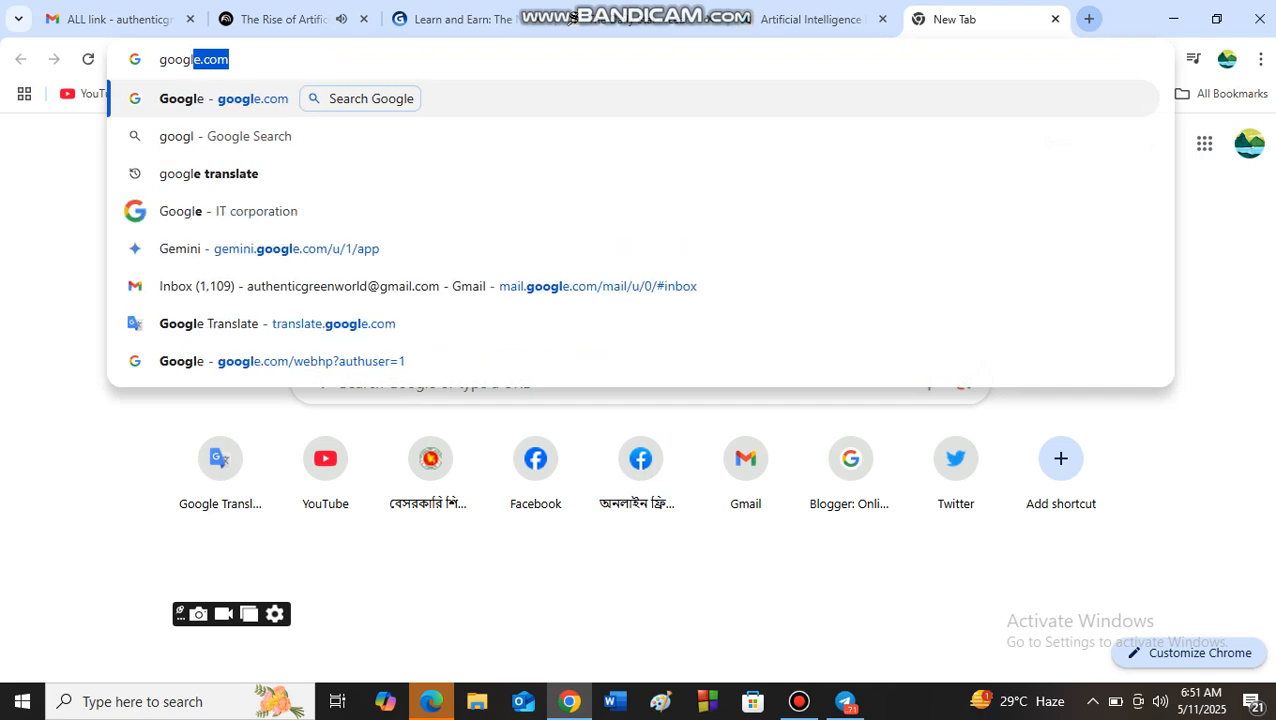
pyautogui.write('e')
pyautogui.press('Delete')
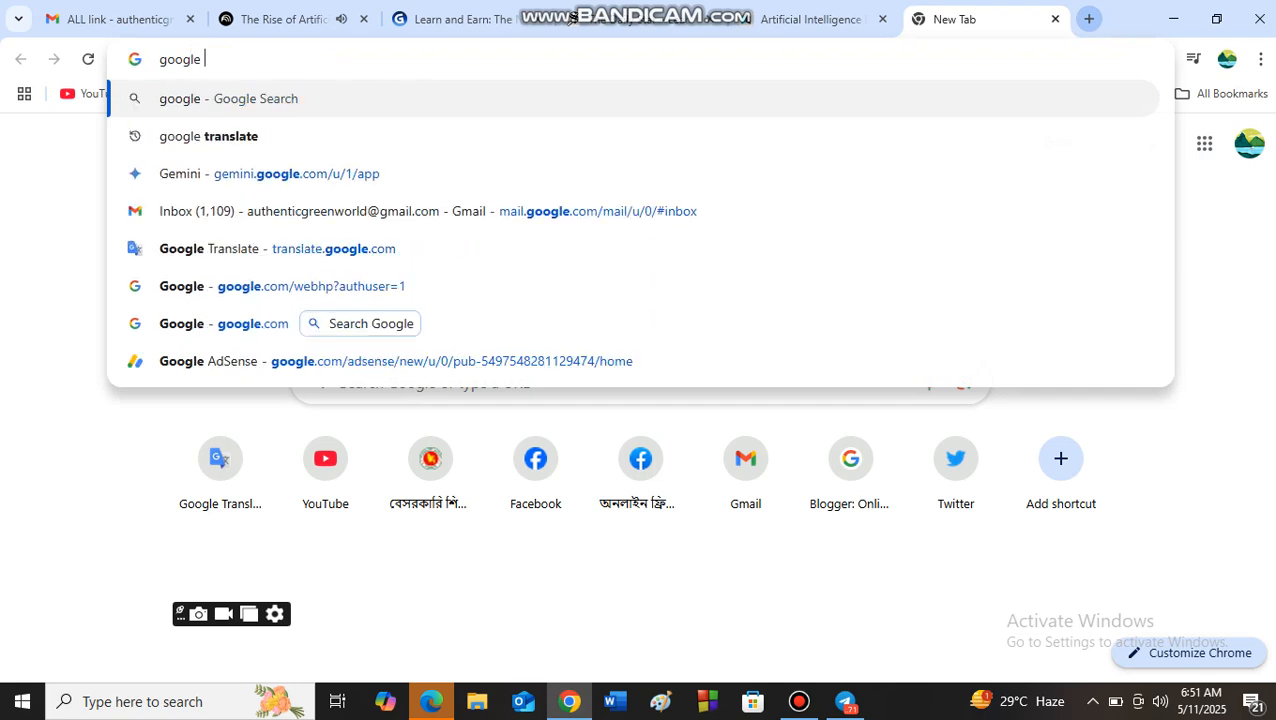
pyautogui.write('tra')
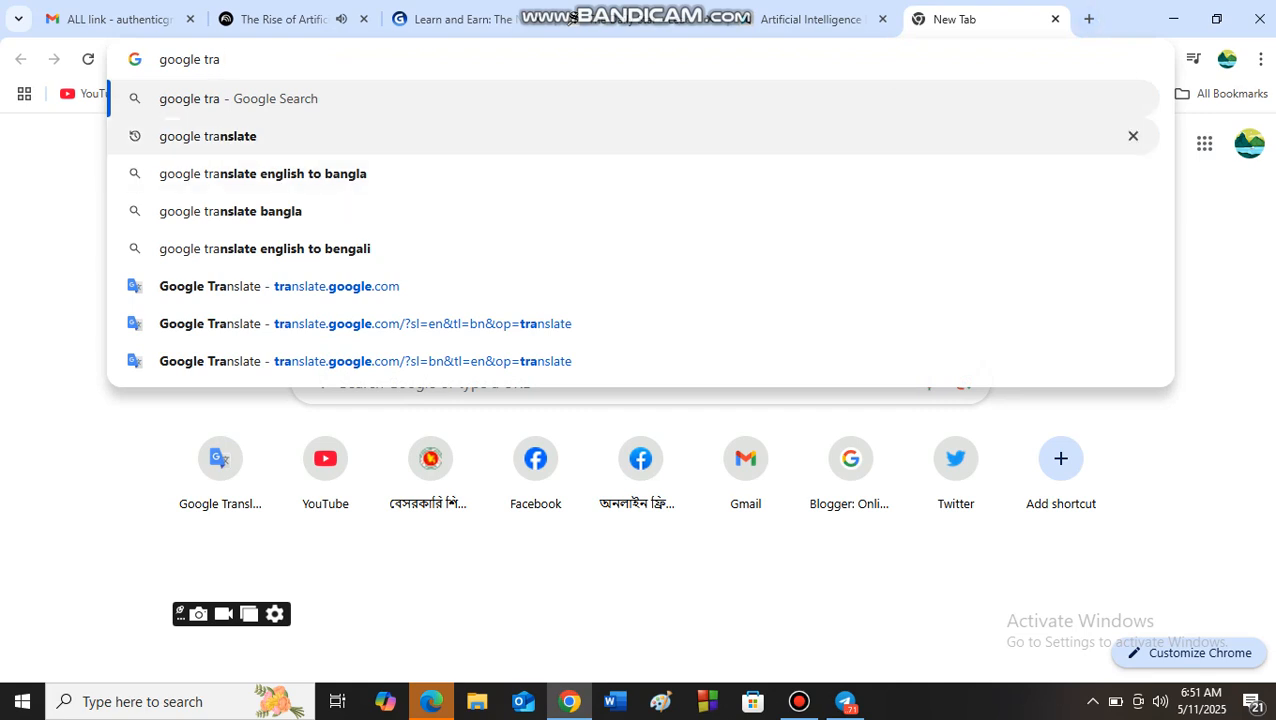
pyautogui.press('Down')
pyautogui.press('Down')
pyautogui.press('Return')
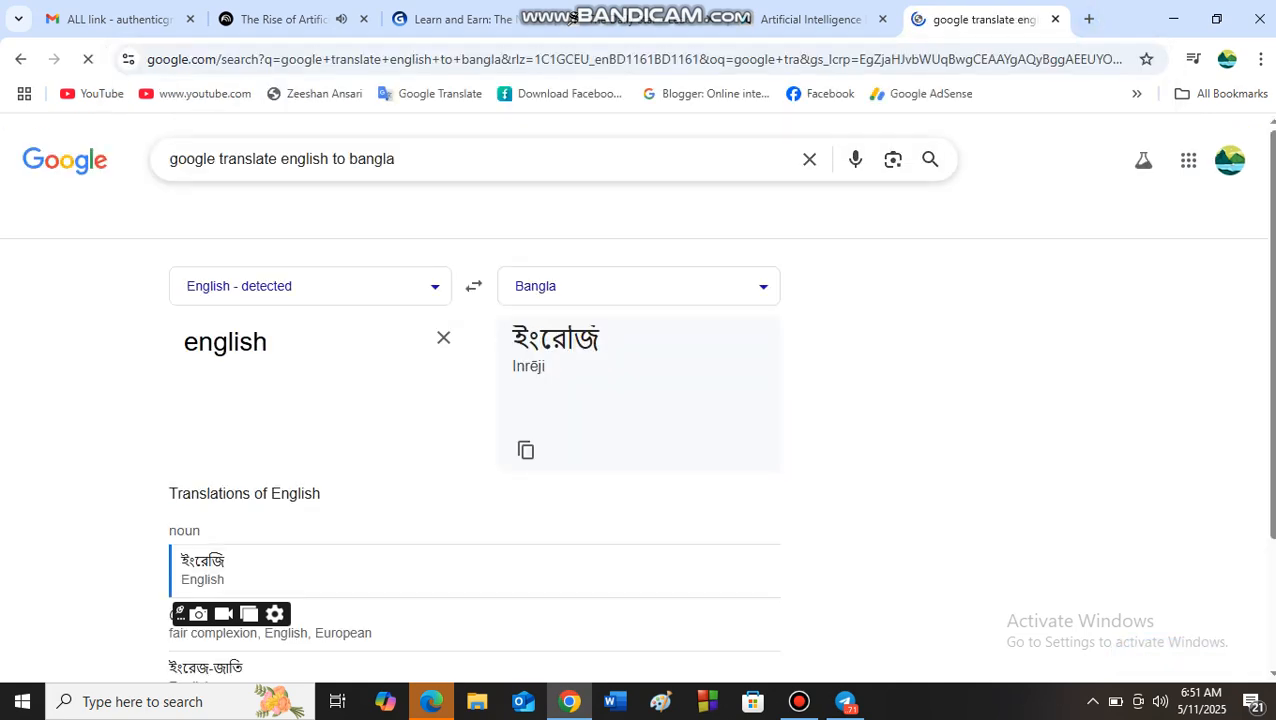
pyautogui.scroll(-4, 638, 400)
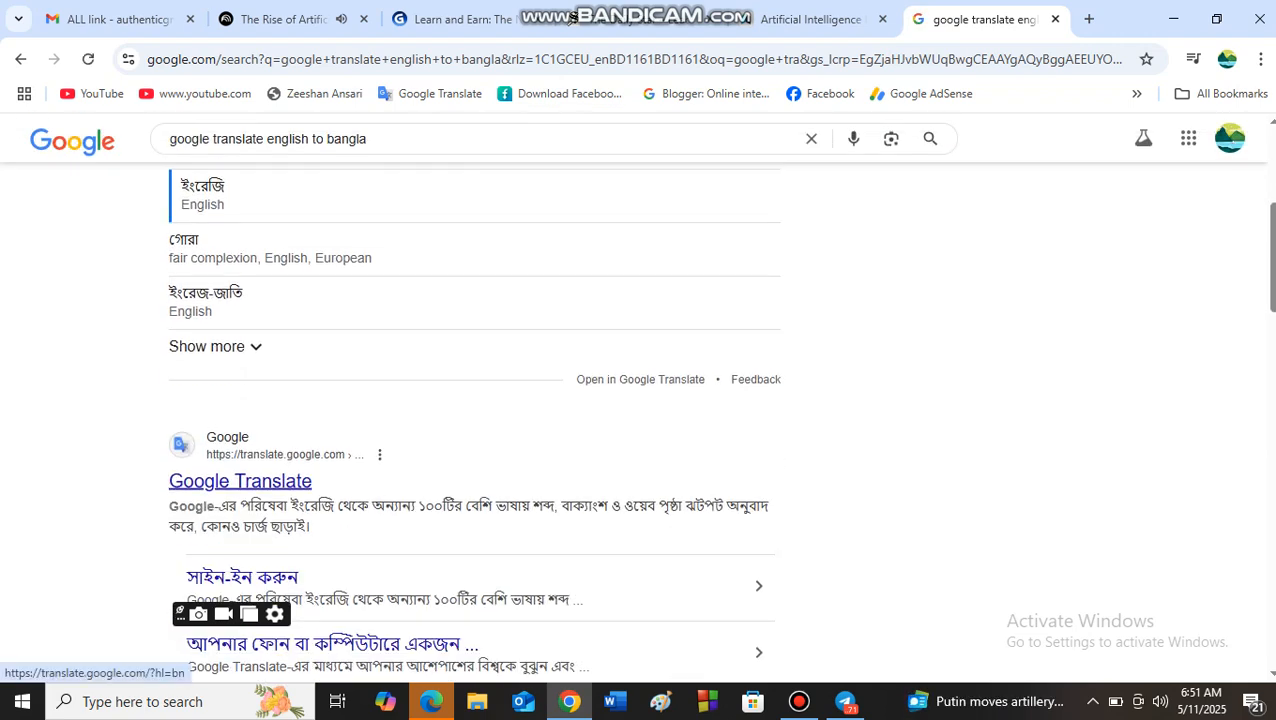
pyautogui.click(240, 481)
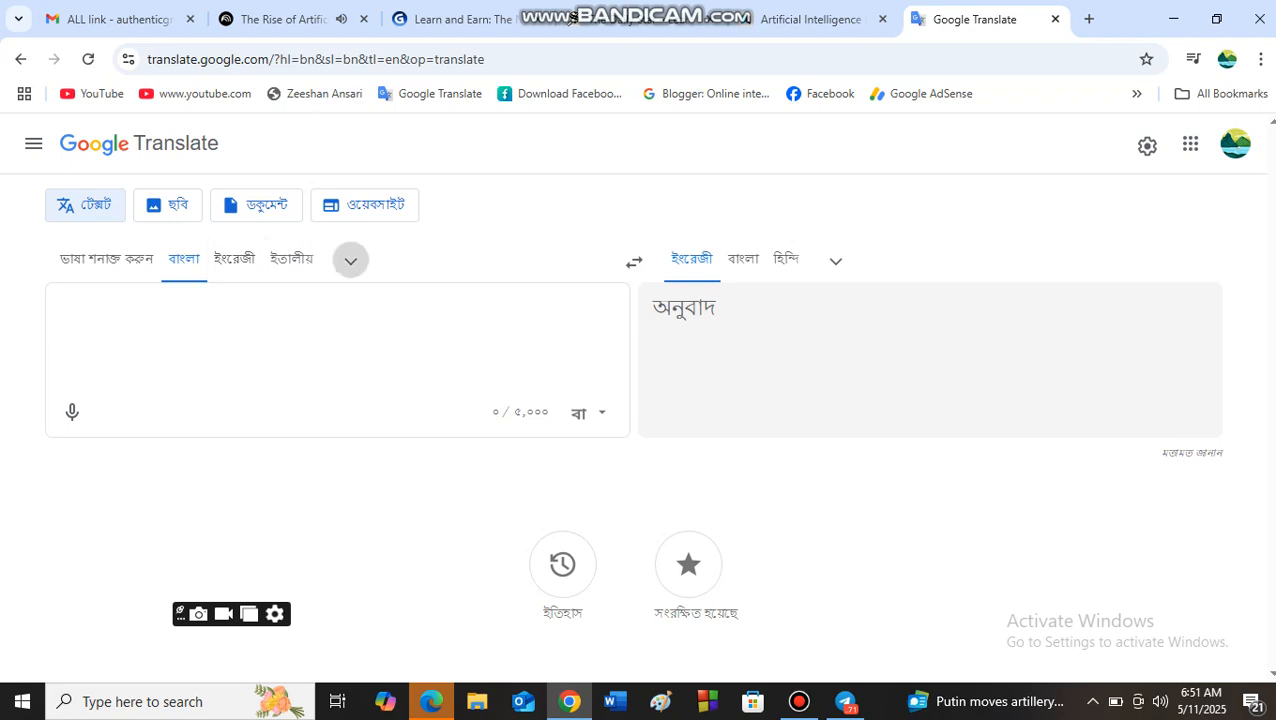
# Step: Set the translation from English to Bangla and paste the copied Artificial Intelligence essay as the source text
pyautogui.click(350, 260)
pyautogui.click(234, 258)
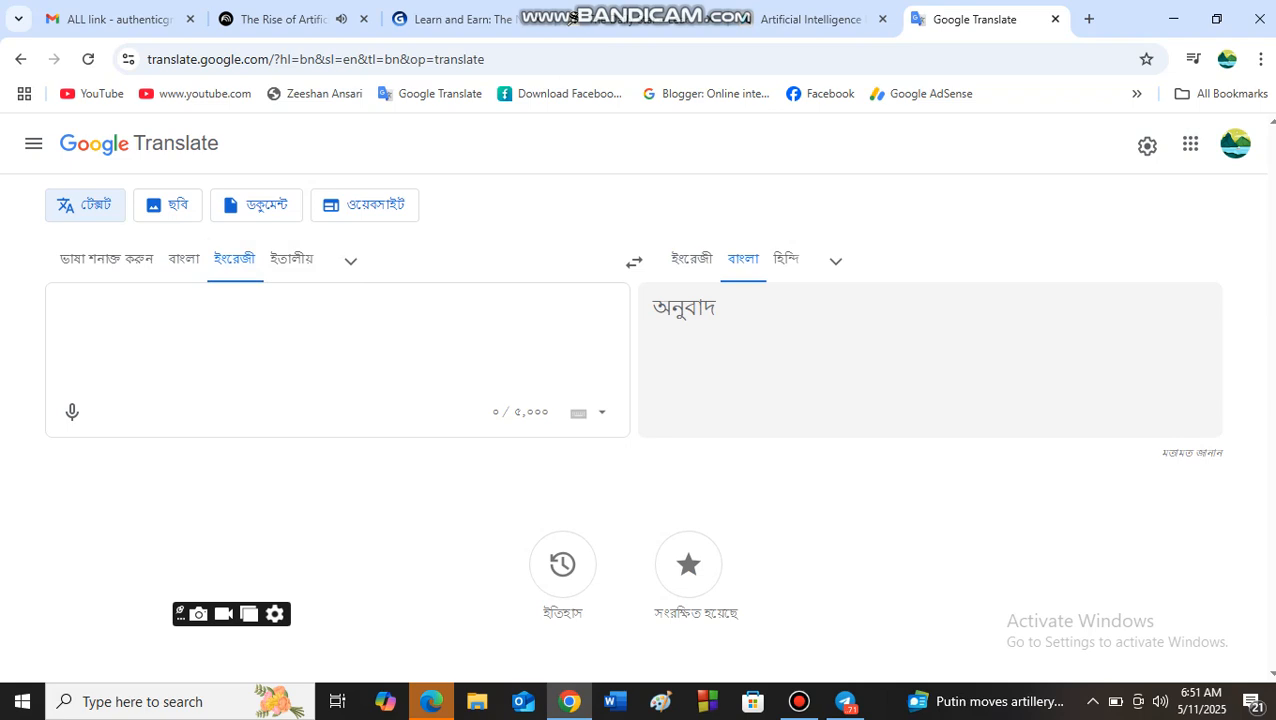
pyautogui.rightClick(170, 252)
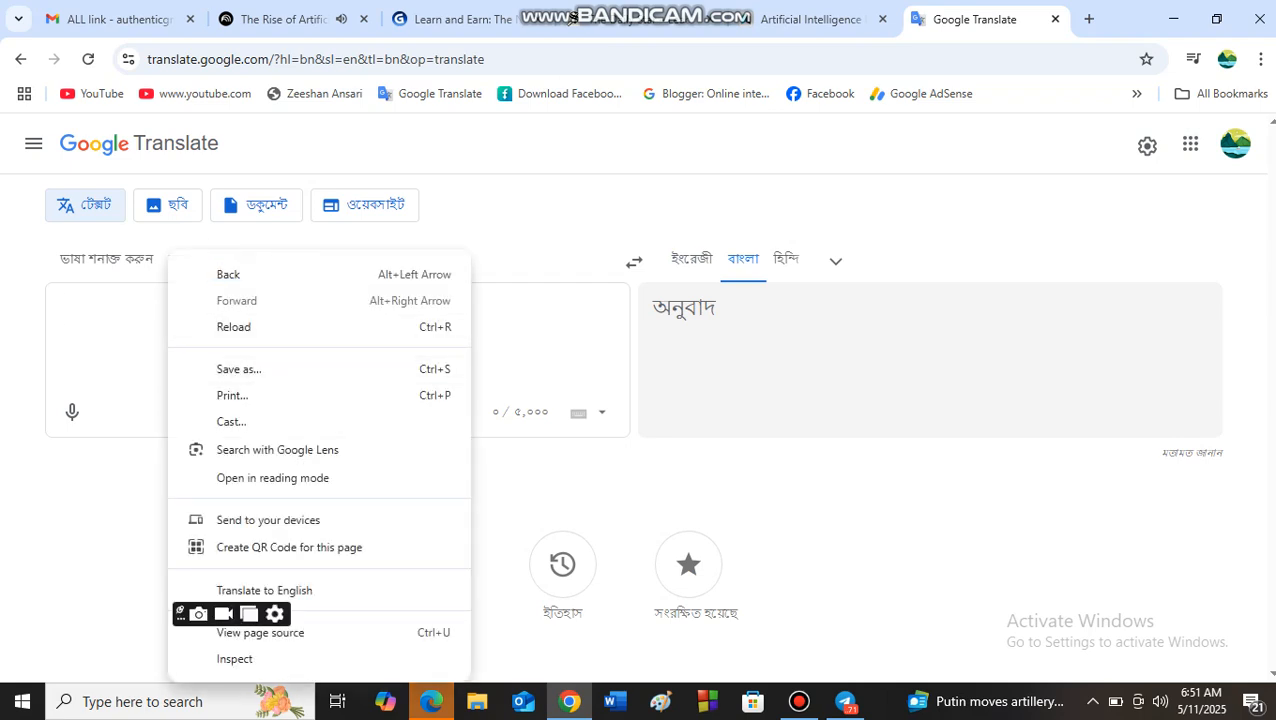
pyautogui.click(152, 300)
pyautogui.rightClick(152, 300)
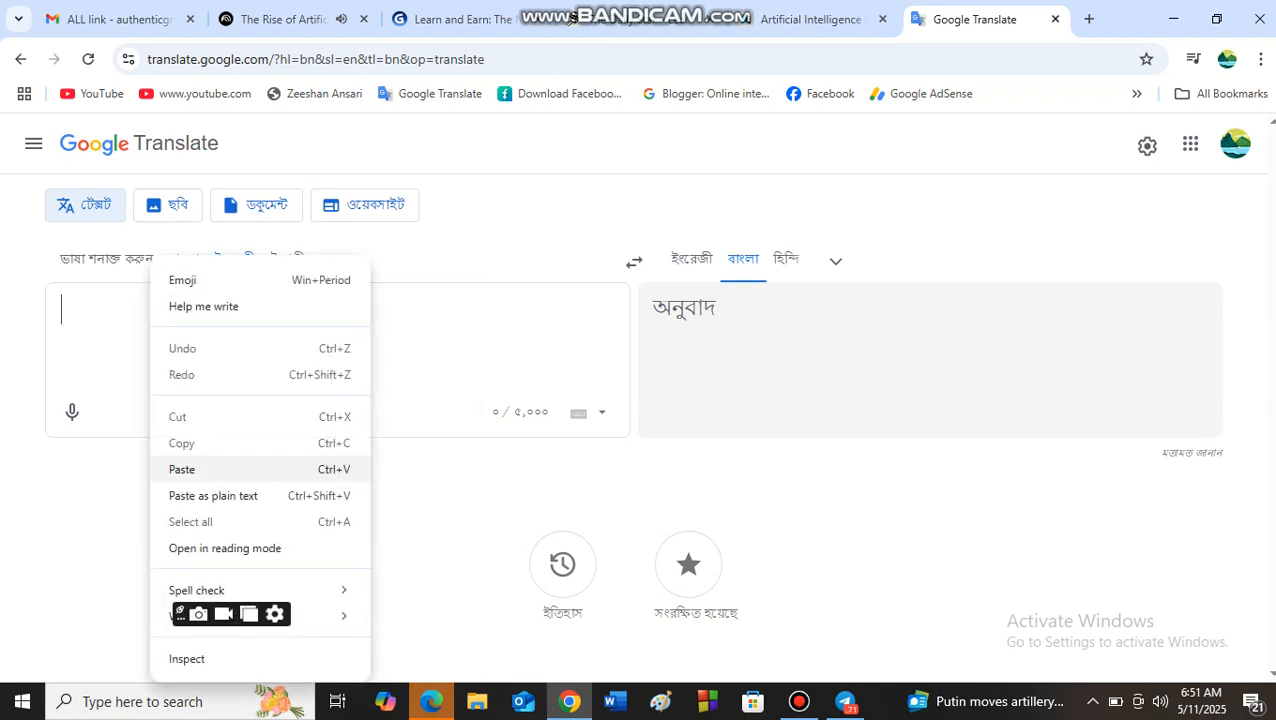
pyautogui.click(182, 469)
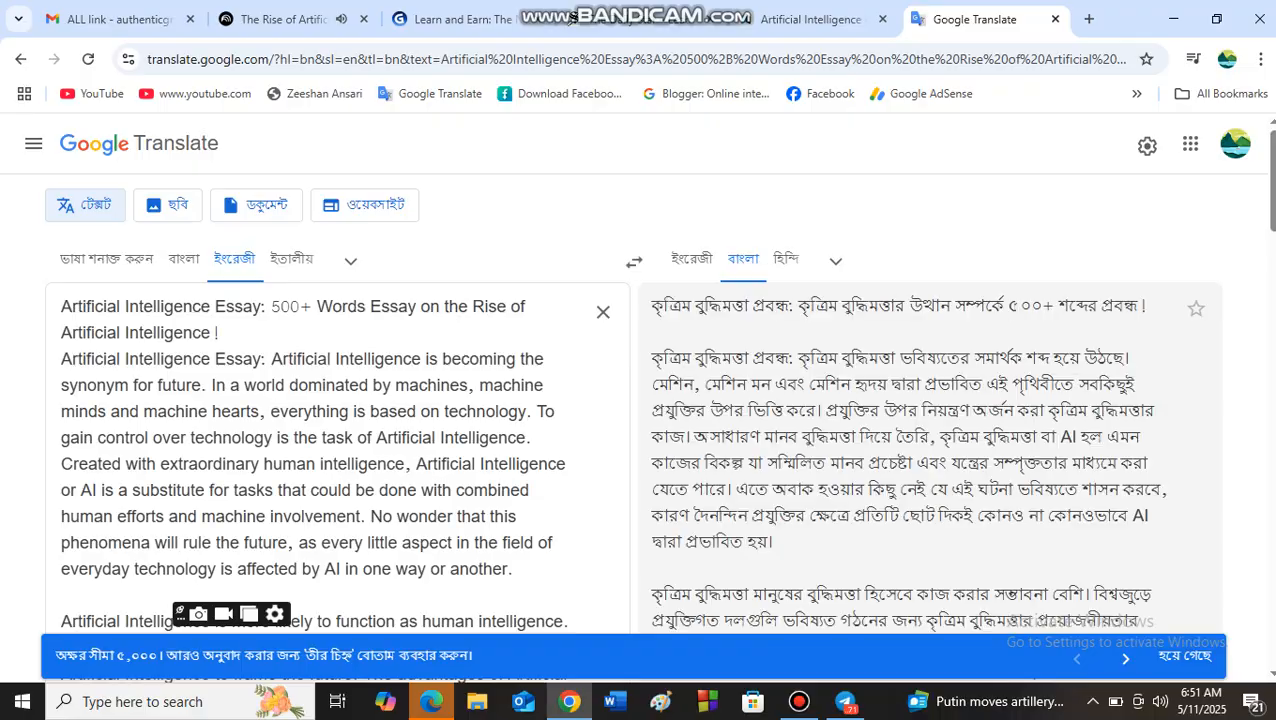
# Step: Look through the pasted English essay and its Bangla translation from beginning to end
pyautogui.press('Down')
pyautogui.press('Down')
pyautogui.press('Down')
pyautogui.press('Down')
pyautogui.press('Down')
pyautogui.press('Down')
pyautogui.press('Down')
pyautogui.press('Down')
pyautogui.press('Down')
pyautogui.press('Down')
pyautogui.press('Down')
pyautogui.press('Down')
pyautogui.press('Down')
pyautogui.press('Down')
pyautogui.press('Down')
pyautogui.press('Down')
pyautogui.press('Down')
pyautogui.press('Down')
pyautogui.press('Down')
pyautogui.press('Down')
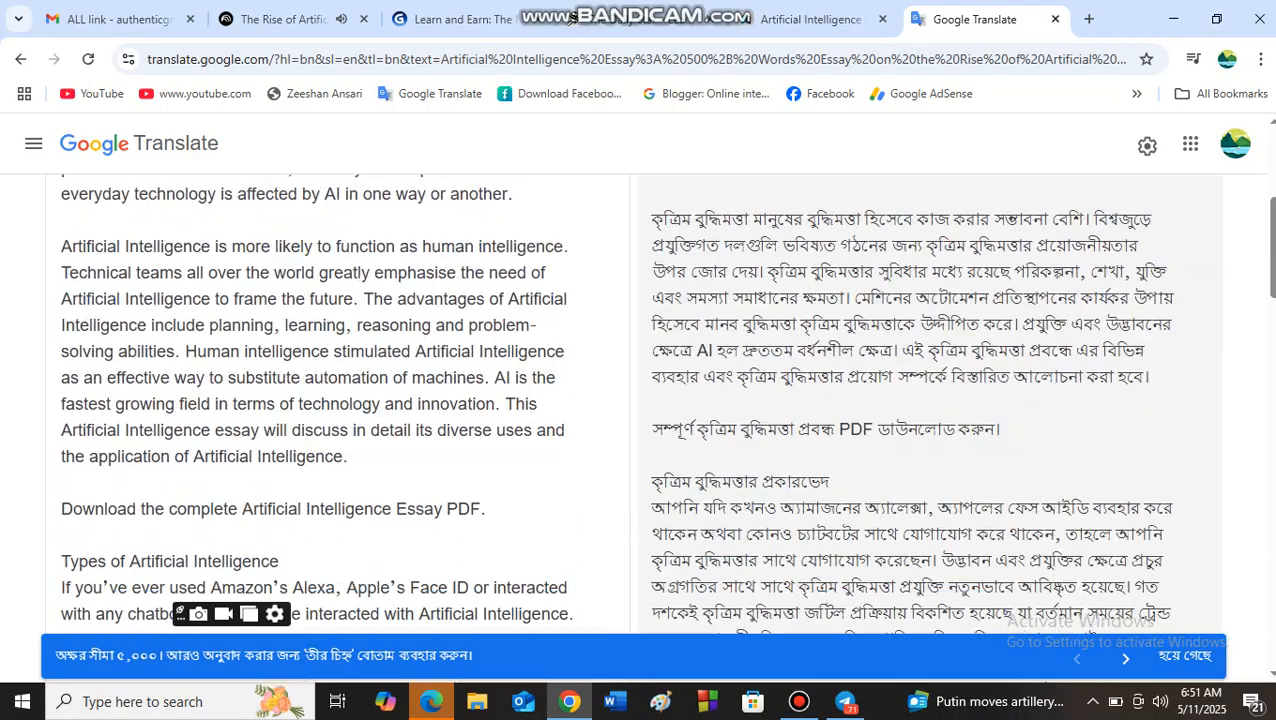
pyautogui.press('Down')
pyautogui.press('Down')
pyautogui.press('Down')
pyautogui.press('Down')
pyautogui.press('Down')
pyautogui.press('Down')
pyautogui.press('Down')
pyautogui.press('Down')
pyautogui.press('Down')
pyautogui.press('Down')
pyautogui.press('Down')
pyautogui.press('Down')
pyautogui.press('Down')
pyautogui.press('Down')
pyautogui.press('Down')
pyautogui.press('Down')
pyautogui.press('Down')
pyautogui.press('Down')
pyautogui.press('Down')
pyautogui.press('Down')
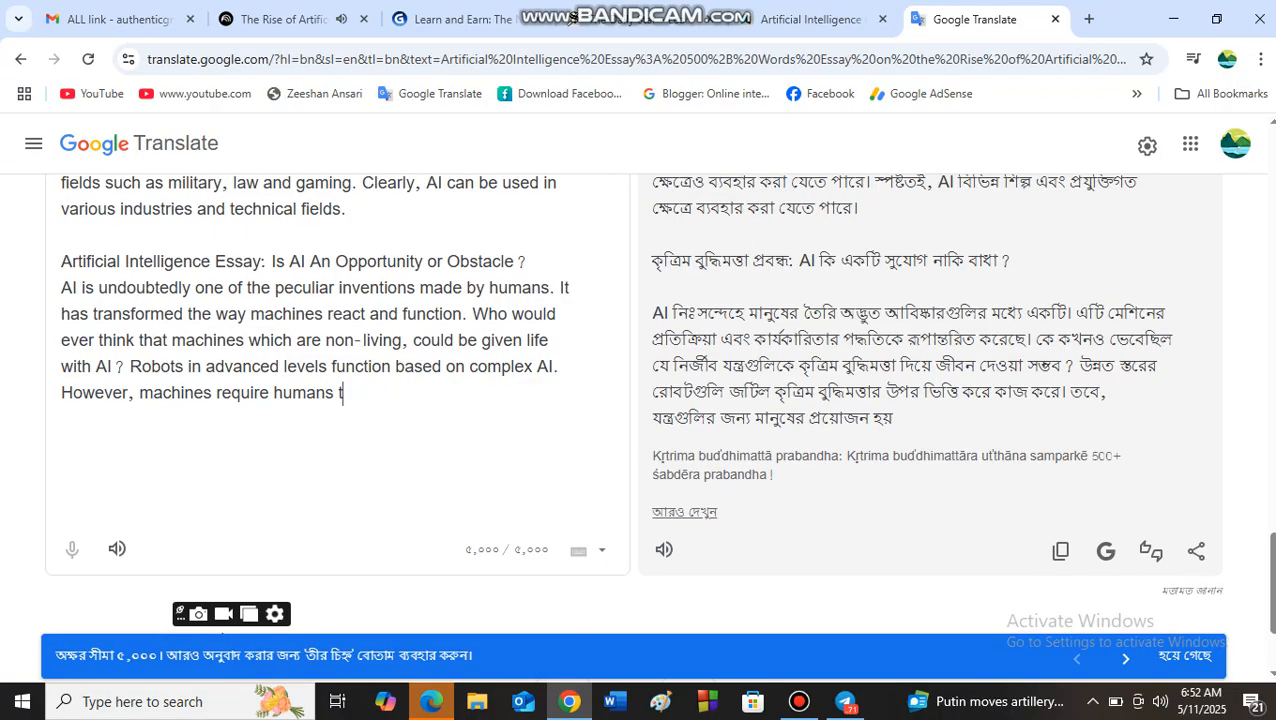
pyautogui.press('pageup')
pyautogui.press('Up')
pyautogui.press('Up')
pyautogui.press('Up')
pyautogui.press('Up')
pyautogui.press('Up')
pyautogui.press('Up')
pyautogui.press('Up')
pyautogui.press('Up')
pyautogui.press('Up')
pyautogui.press('Up')
pyautogui.press('Up')
pyautogui.press('Up')
pyautogui.press('Up')
pyautogui.press('Up')
pyautogui.press('Up')
pyautogui.press('Up')
pyautogui.press('Up')
pyautogui.press('Up')
pyautogui.press('Up')
pyautogui.press('Up')
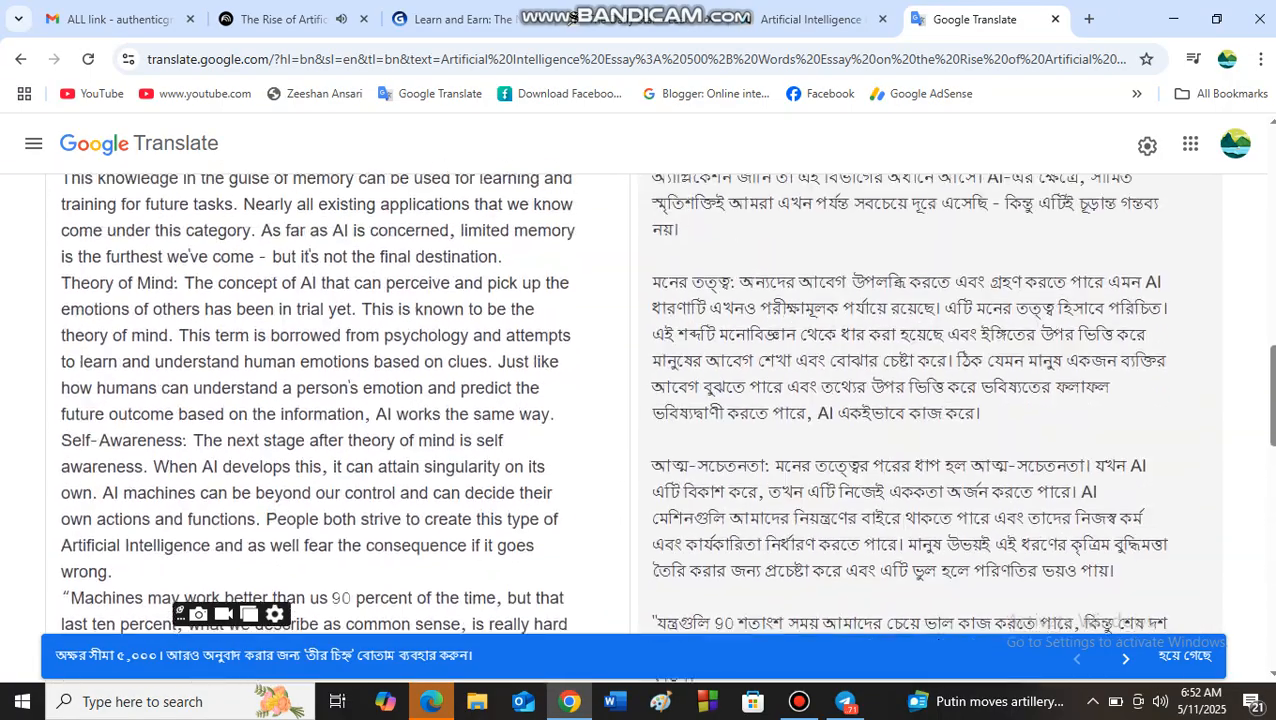
pyautogui.press('Down')
pyautogui.press('Down')
pyautogui.press('Down')
pyautogui.press('Down')
pyautogui.press('Down')
pyautogui.press('Down')
pyautogui.press('Down')
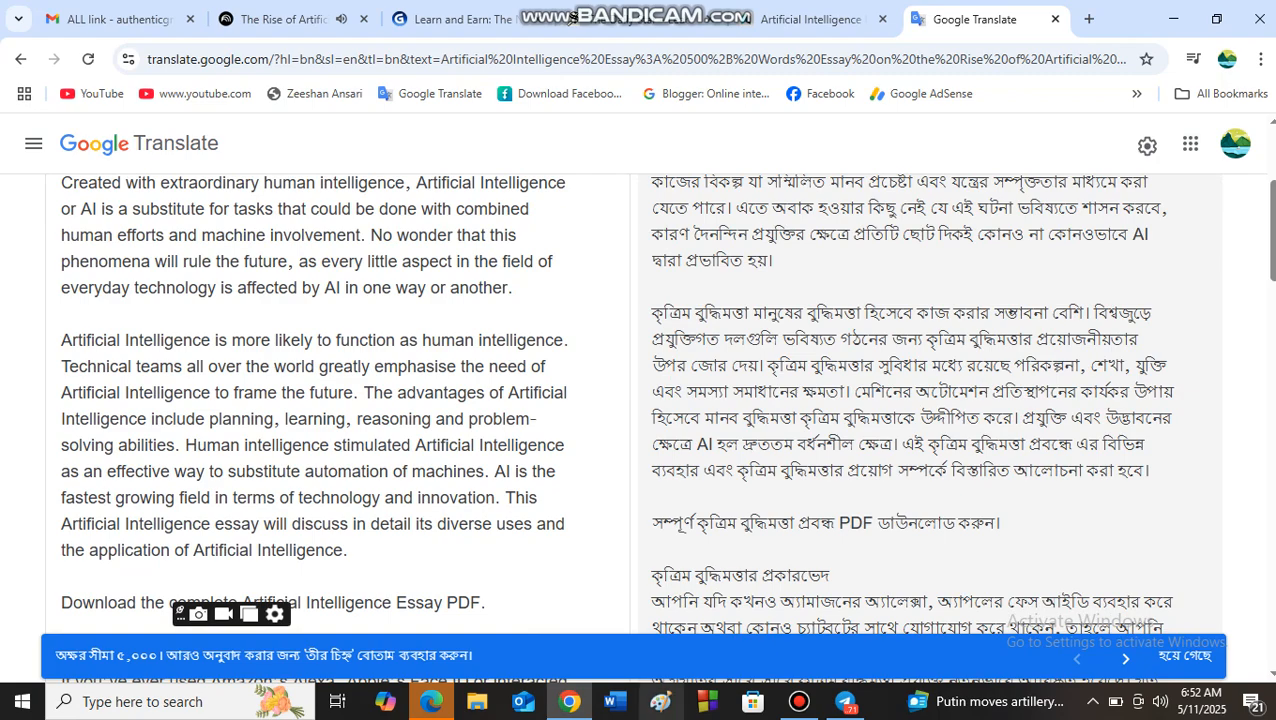
pyautogui.click(569, 701)
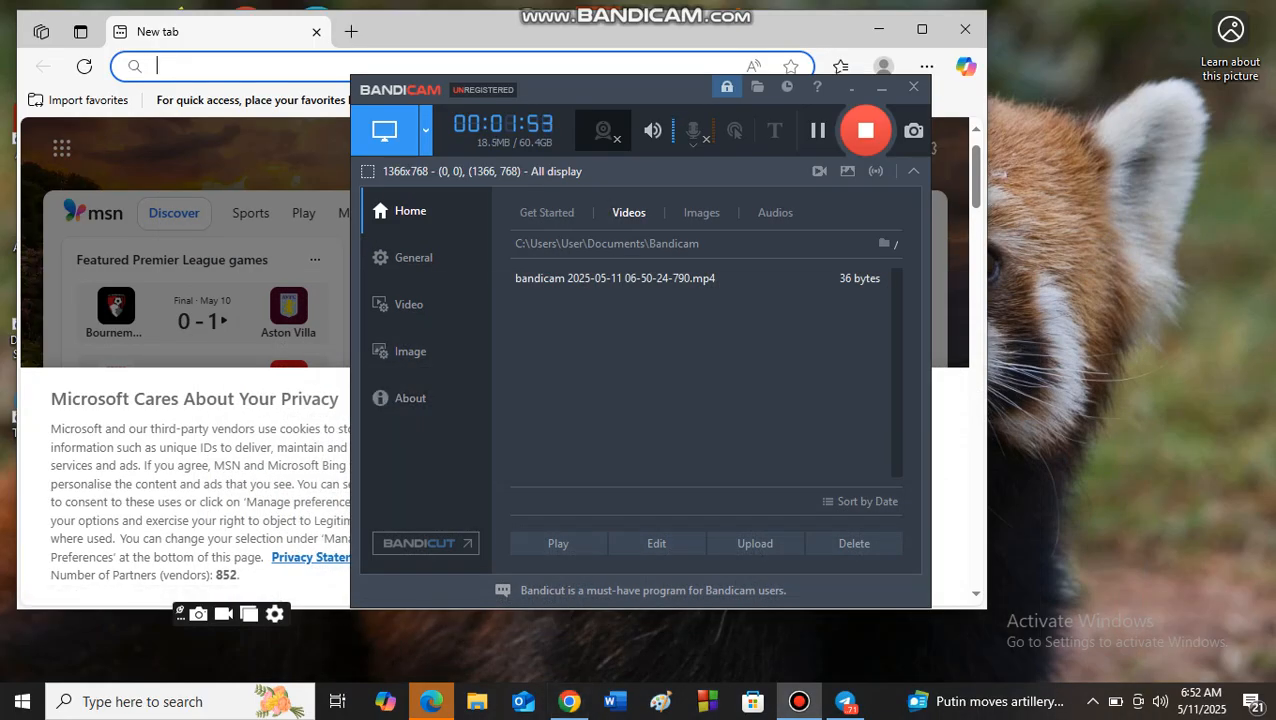
pyautogui.click(431, 701)
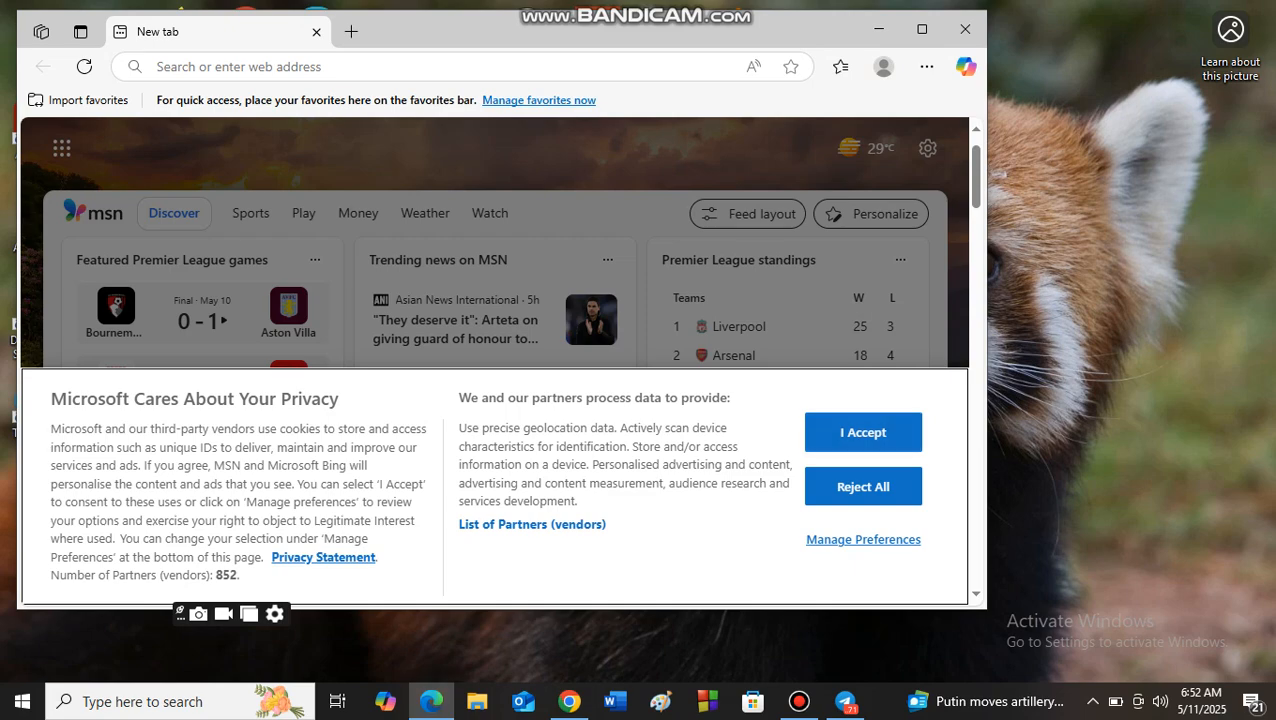
pyautogui.click(569, 701)
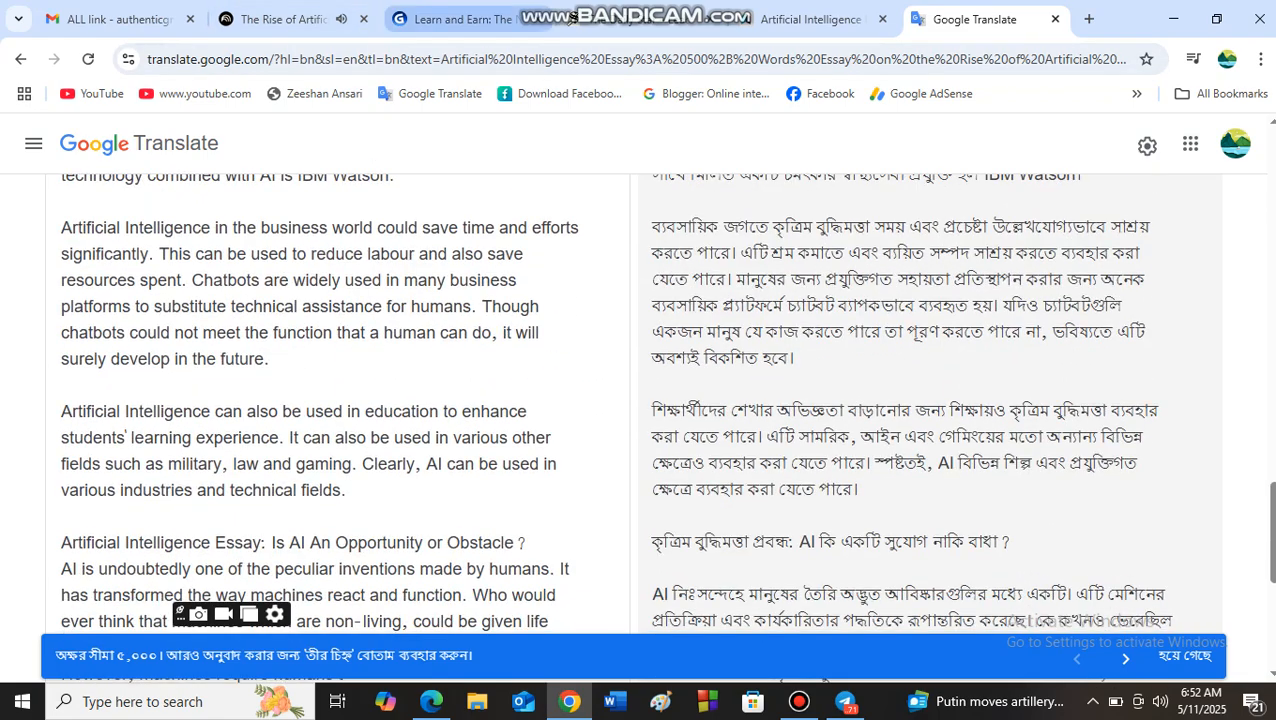
# Step: Return to the NotebookLM notebook and move the Audio Overview playback forward to about 06:10
pyautogui.hotkey('ctrl', '2')
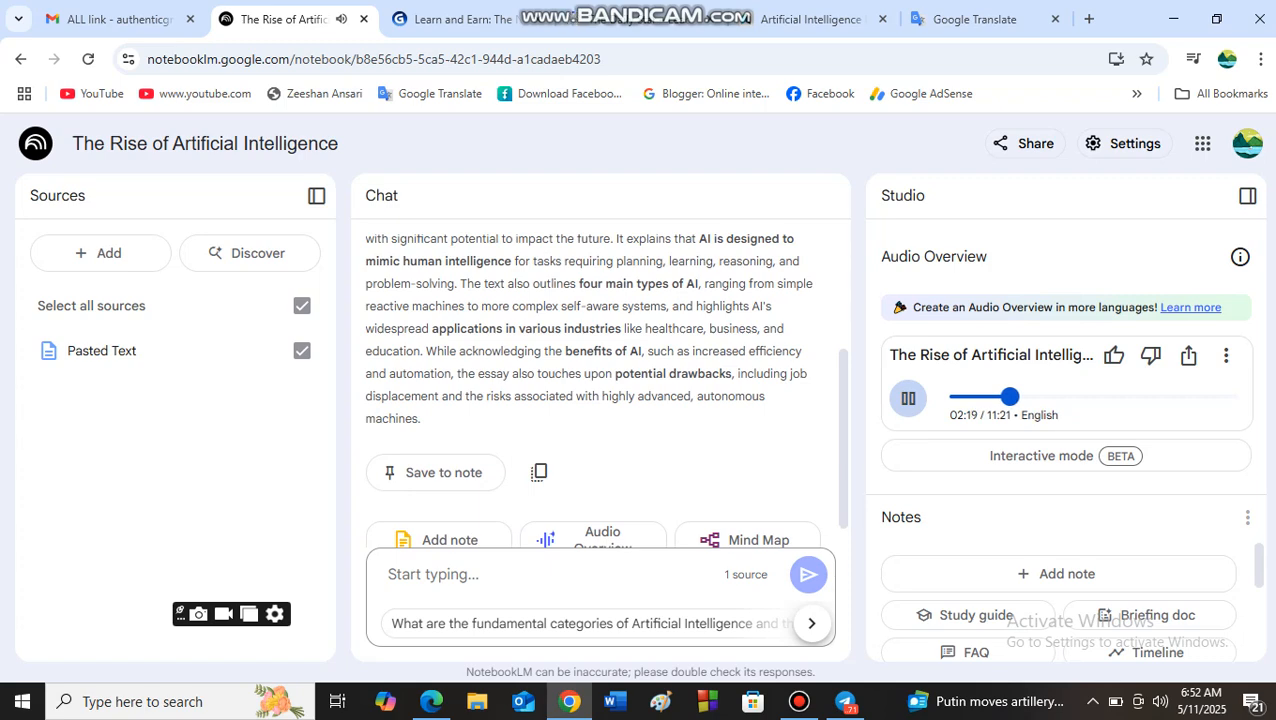
pyautogui.moveTo(1010, 397); pyautogui.dragTo(1103, 397)
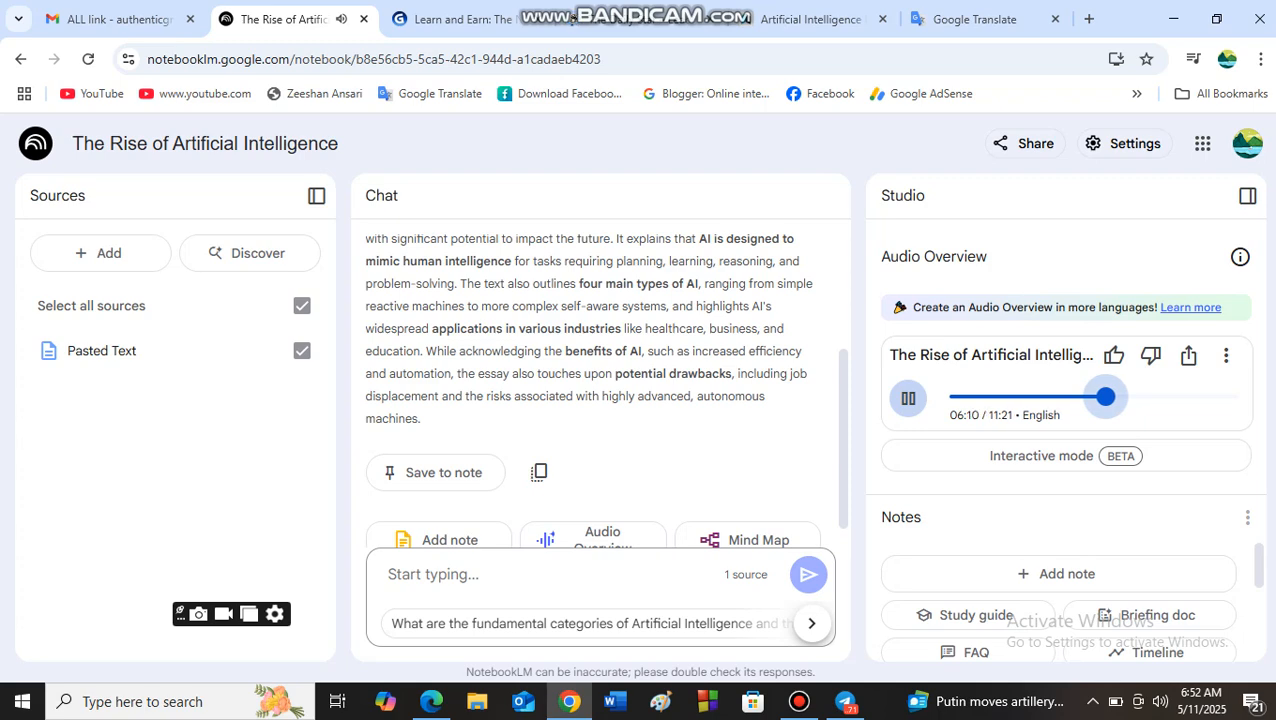
pyautogui.scroll(1, 600, 380)
pyautogui.scroll(1, 600, 400)
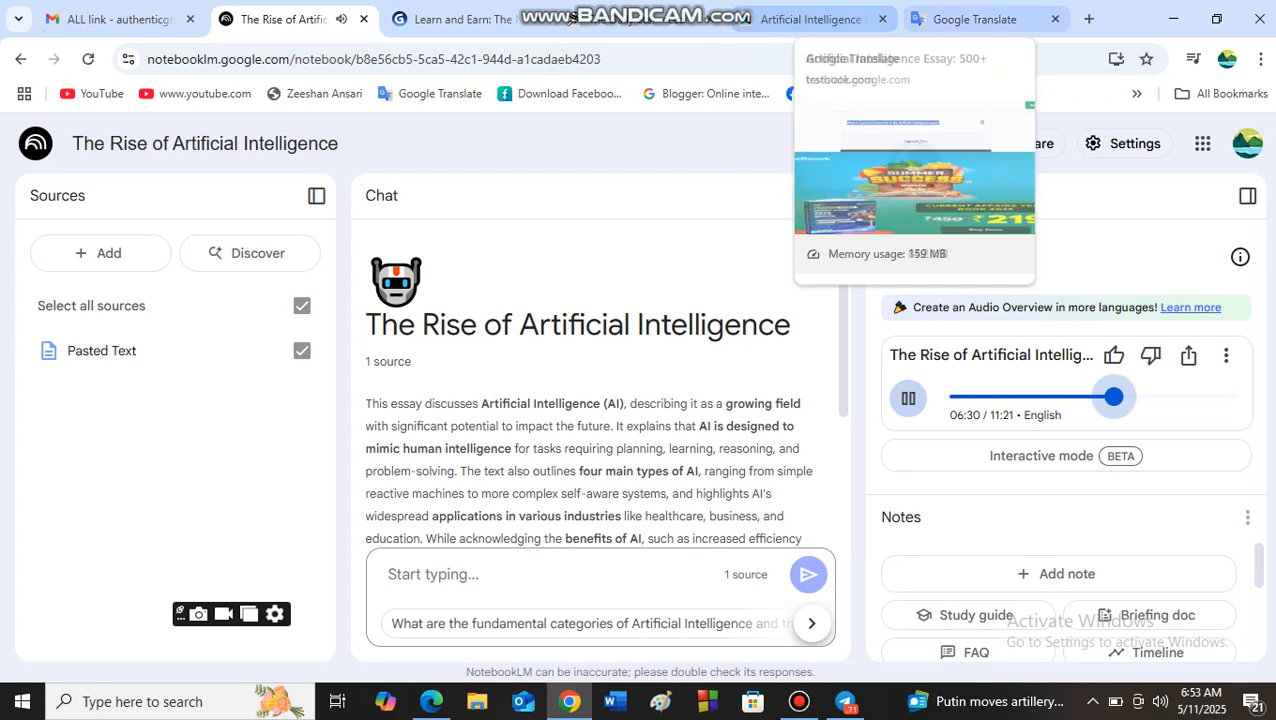
# Step: Select the entire English essay in Google Translate's source text and copy it
pyautogui.click(974, 19)
pyautogui.scroll(-5, 117, 371)
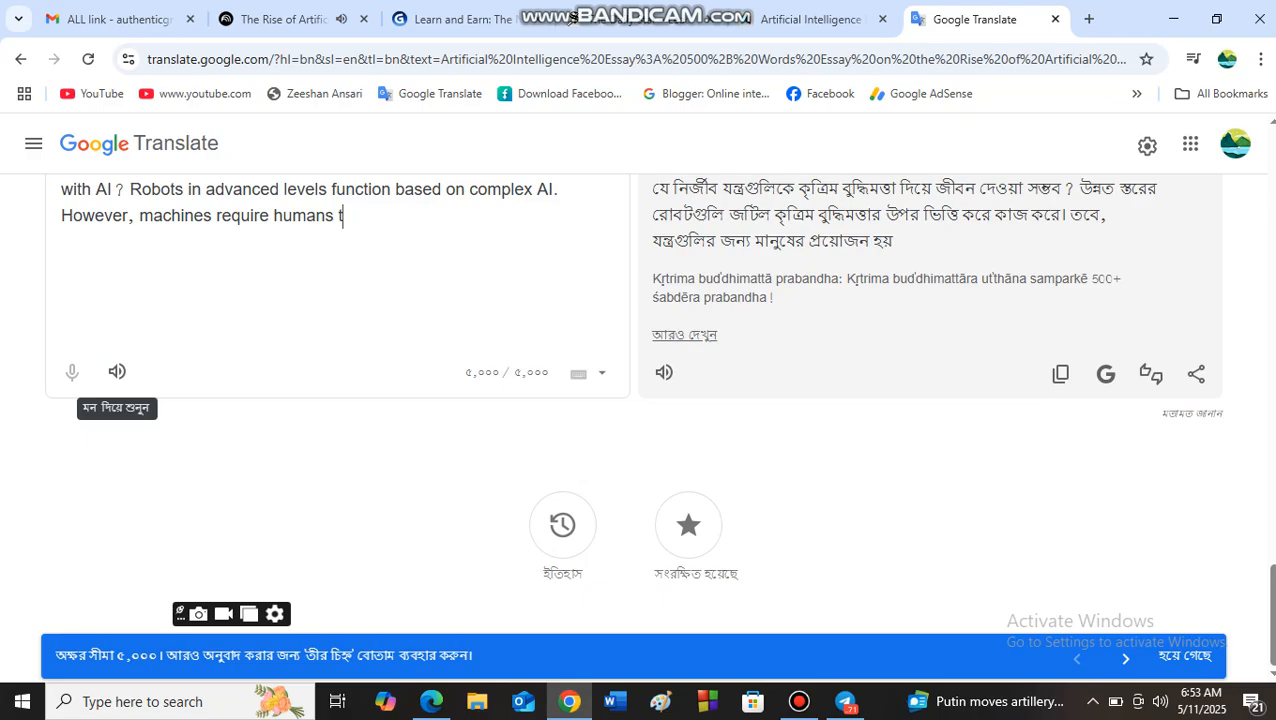
pyautogui.scroll(4, 117, 371)
pyautogui.scroll(10, 615, 400)
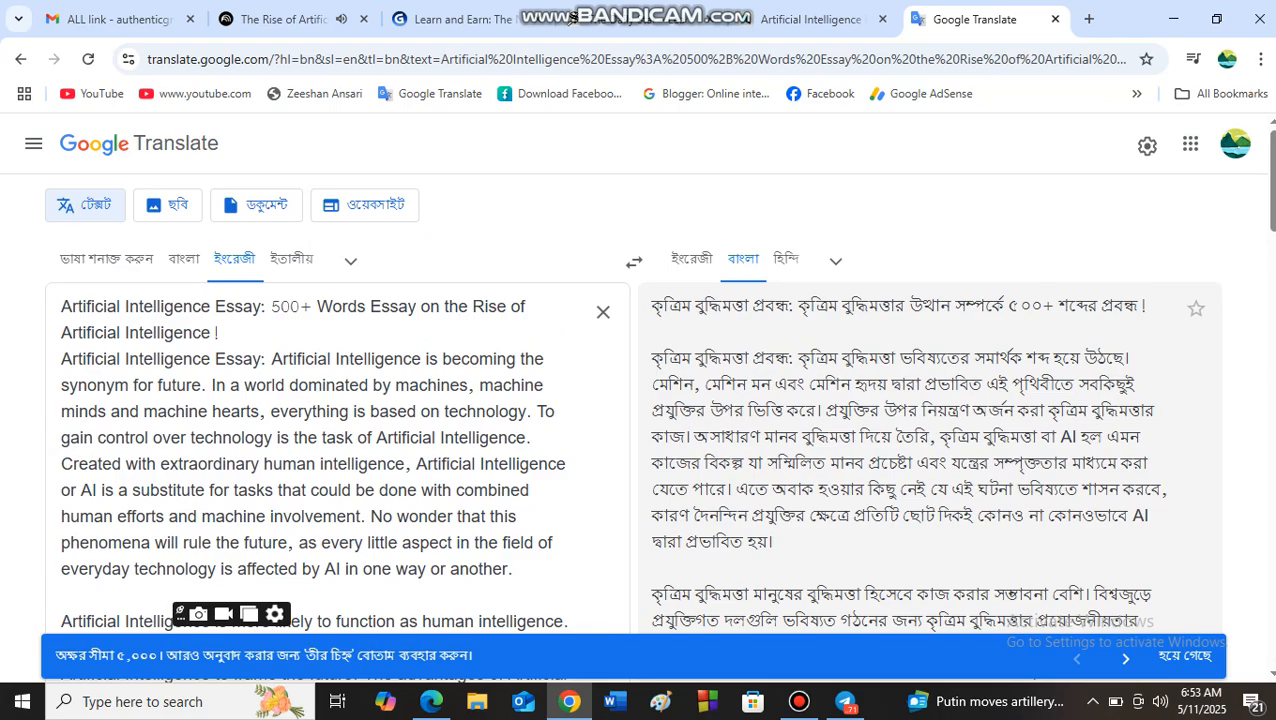
pyautogui.moveTo(61, 306); pyautogui.dragTo(343, 486)
pyautogui.scroll(-10, 577, 510)
pyautogui.scroll(-10, 527, 501)
pyautogui.scroll(-5, 345, 490)
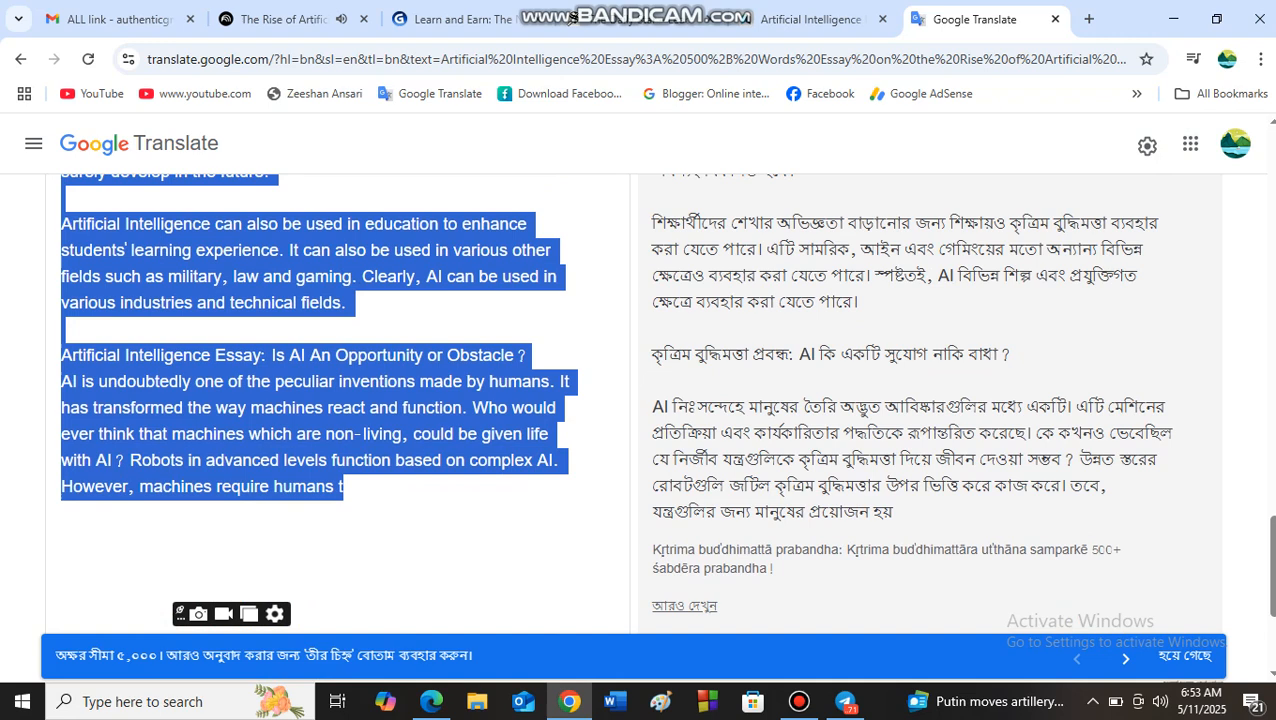
pyautogui.rightClick(250, 207)
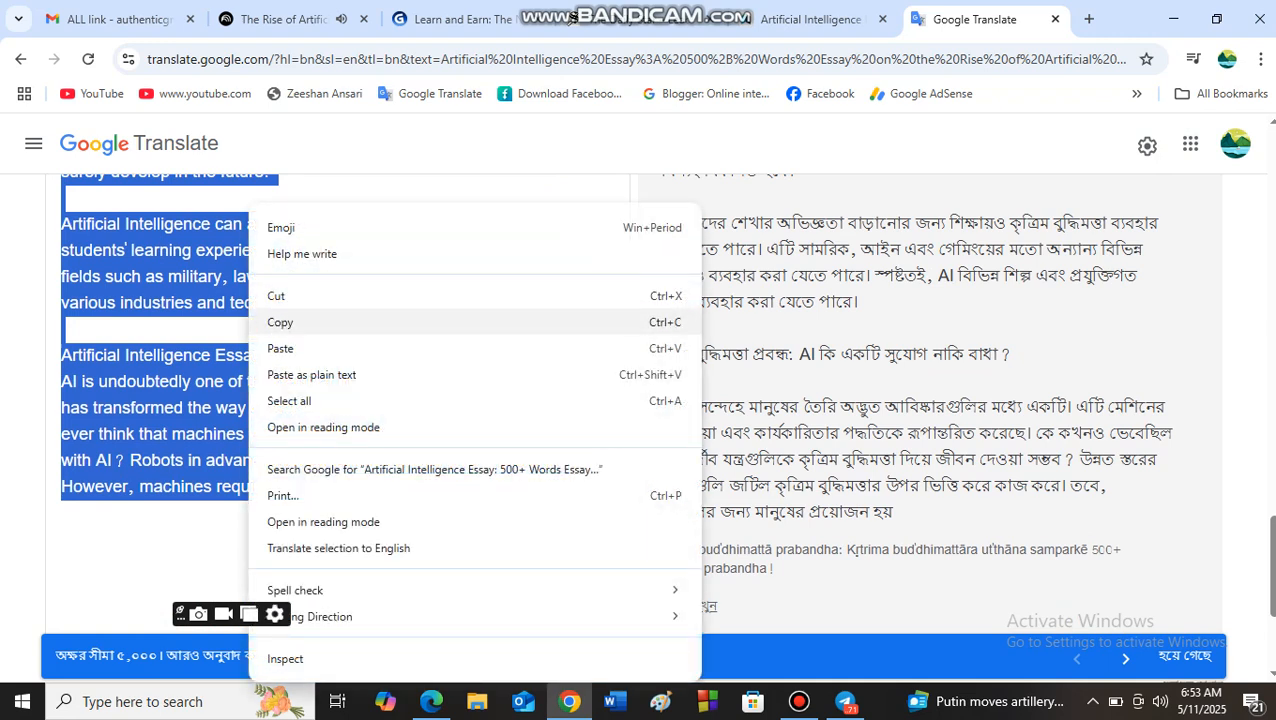
pyautogui.click(300, 319)
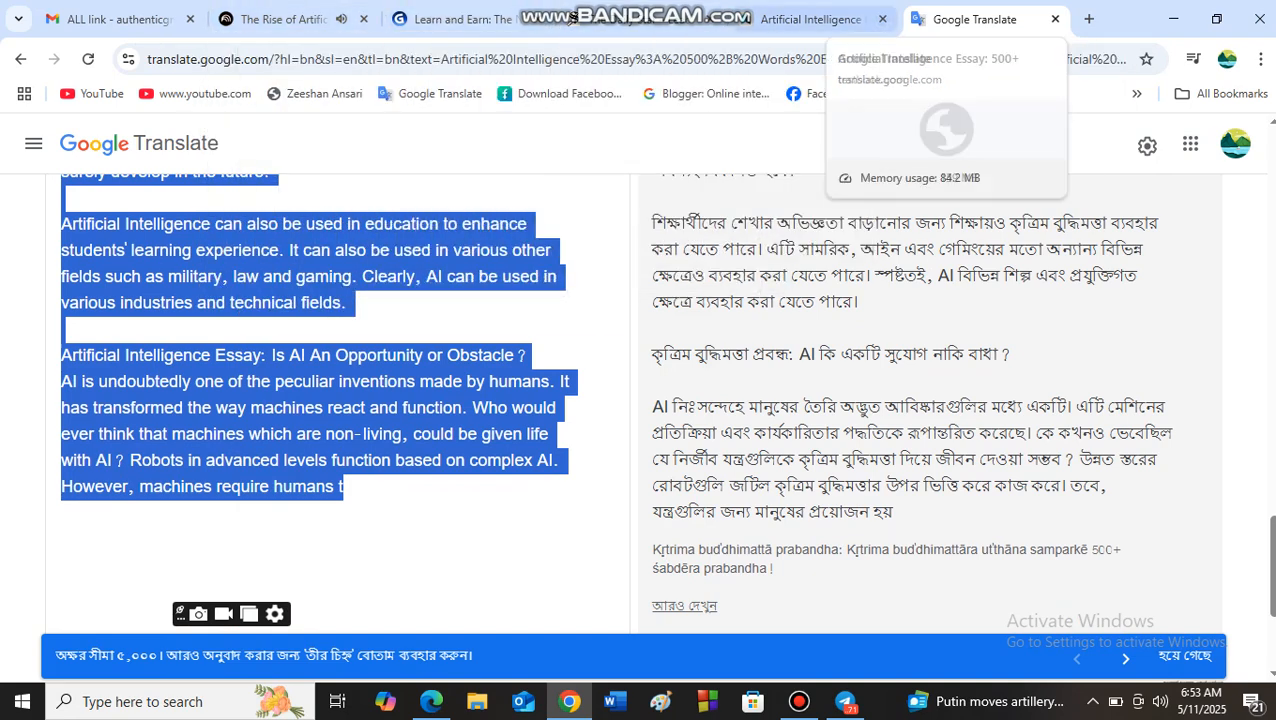
# Step: Add the copied essay to the Rise of Artificial Intelligence notebook in NotebookLM as a new copied-text source
pyautogui.click(810, 19)
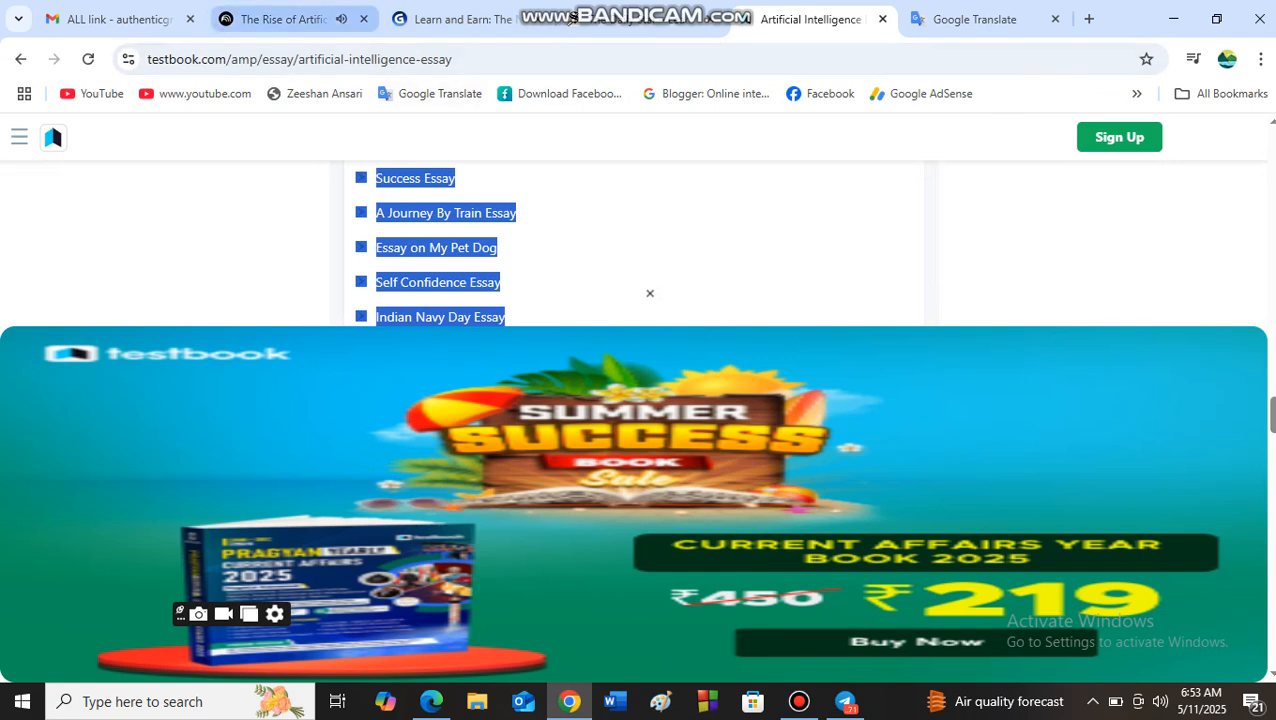
pyautogui.click(284, 19)
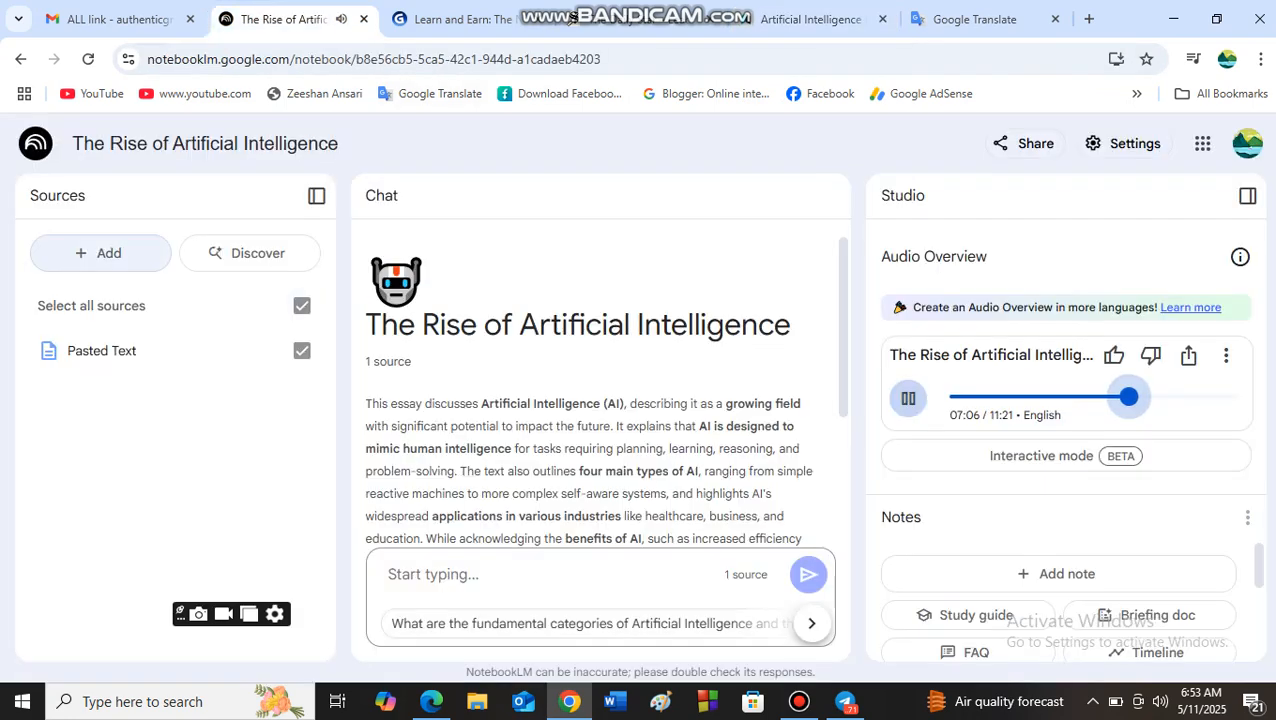
pyautogui.click(100, 253)
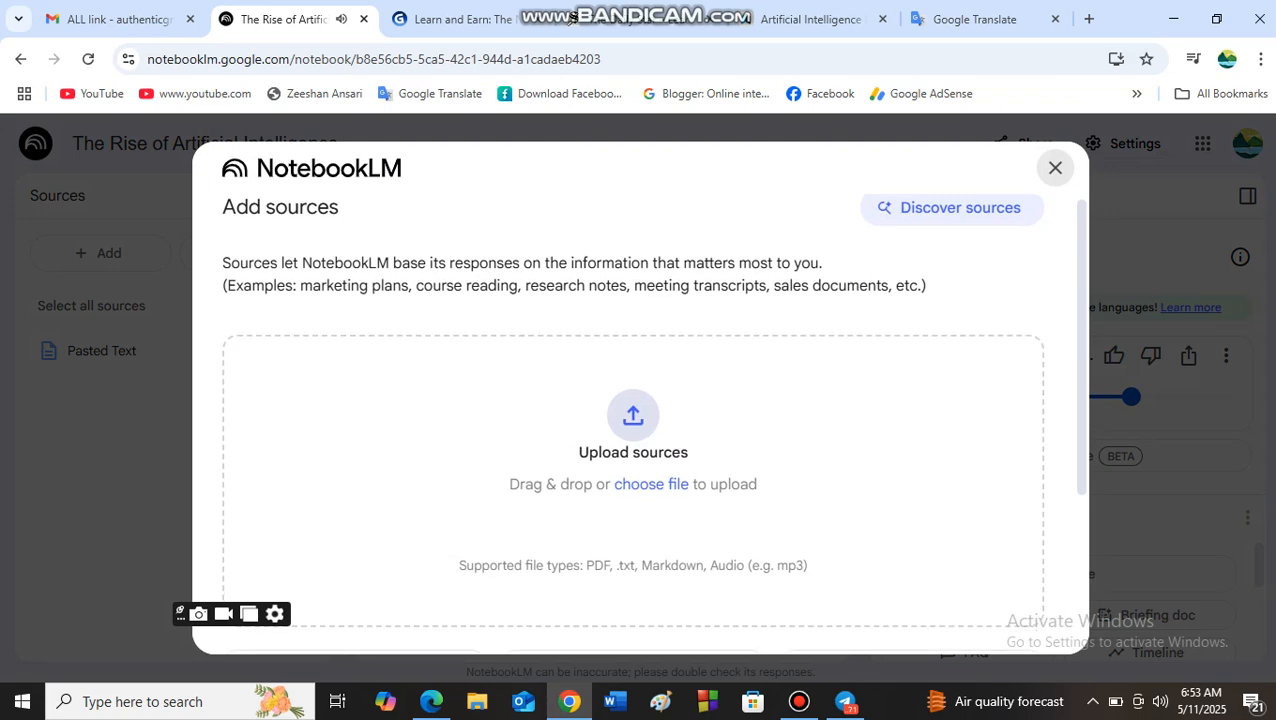
pyautogui.scroll(-3, 633, 420)
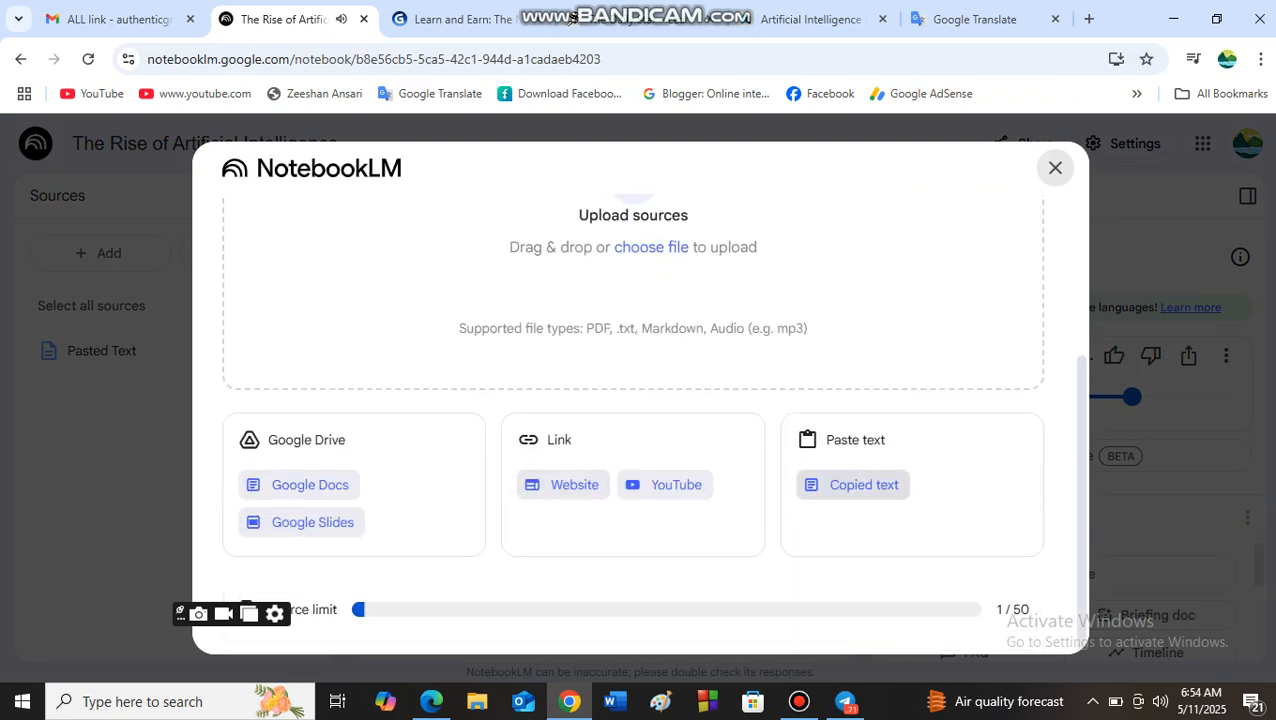
pyautogui.click(864, 484)
pyautogui.click(362, 440)
pyautogui.rightClick(362, 440)
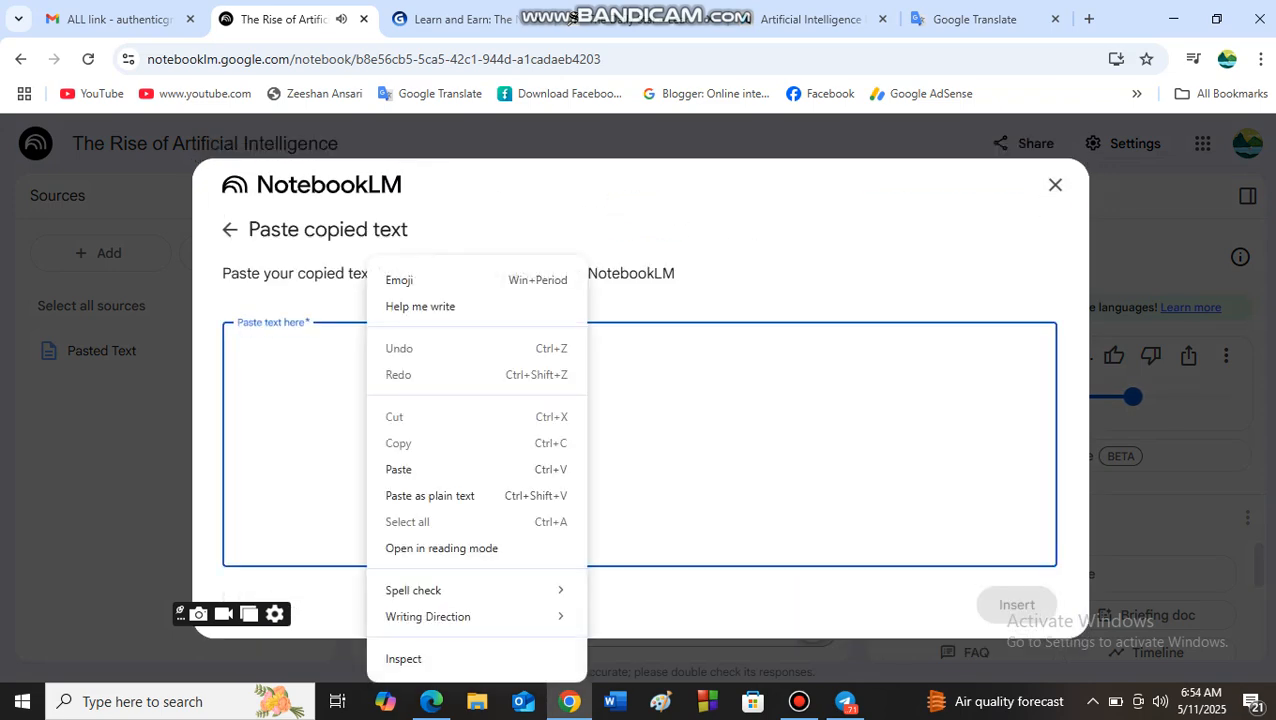
pyautogui.click(400, 467)
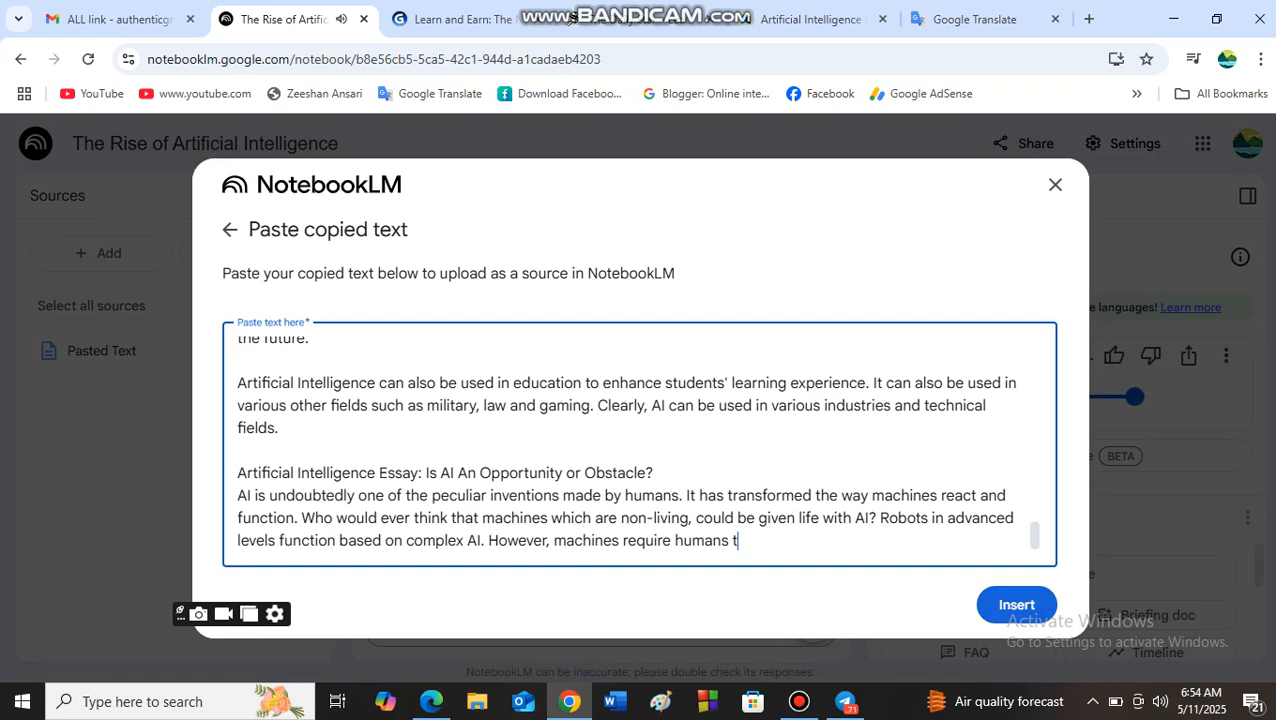
pyautogui.click(1016, 605)
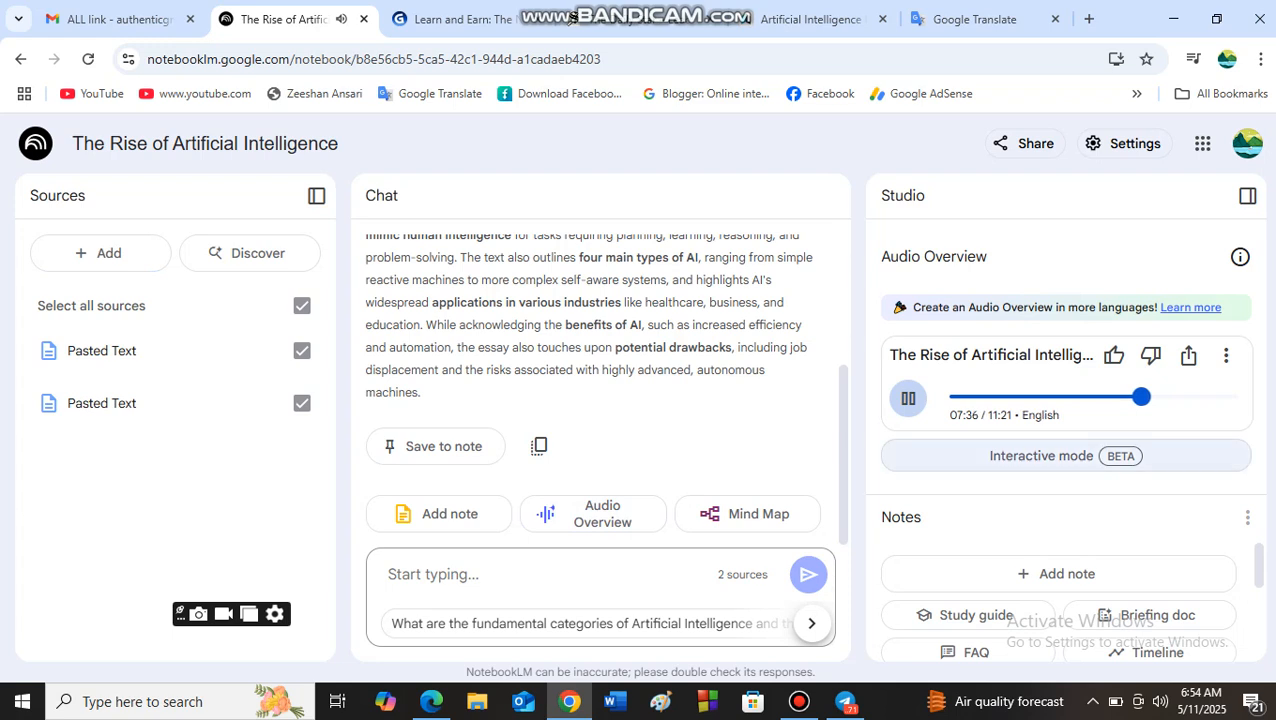
# Step: Move the Audio Overview playback forward to about 10:18, and look through the pasted essay source's full text and source guide
pyautogui.click(1207, 397)
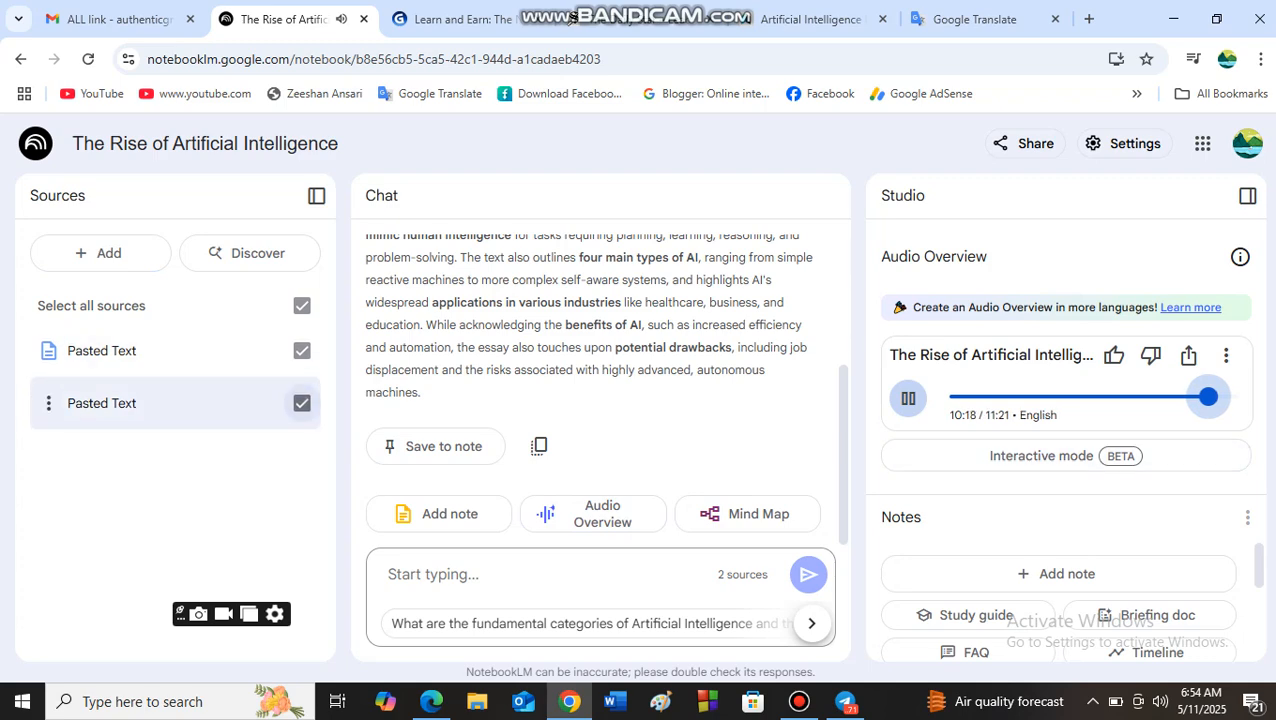
pyautogui.click(150, 352)
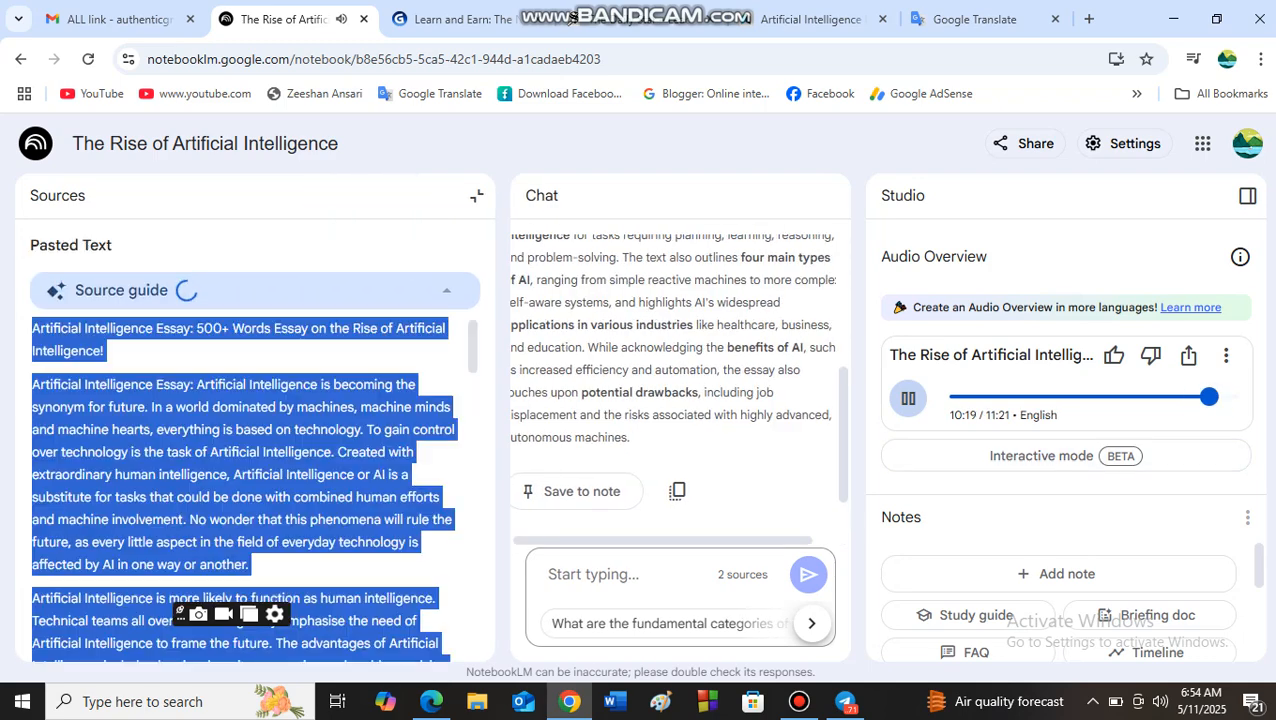
pyautogui.hotkey('ctrl', 'a')
pyautogui.scroll(-14, 255, 480)
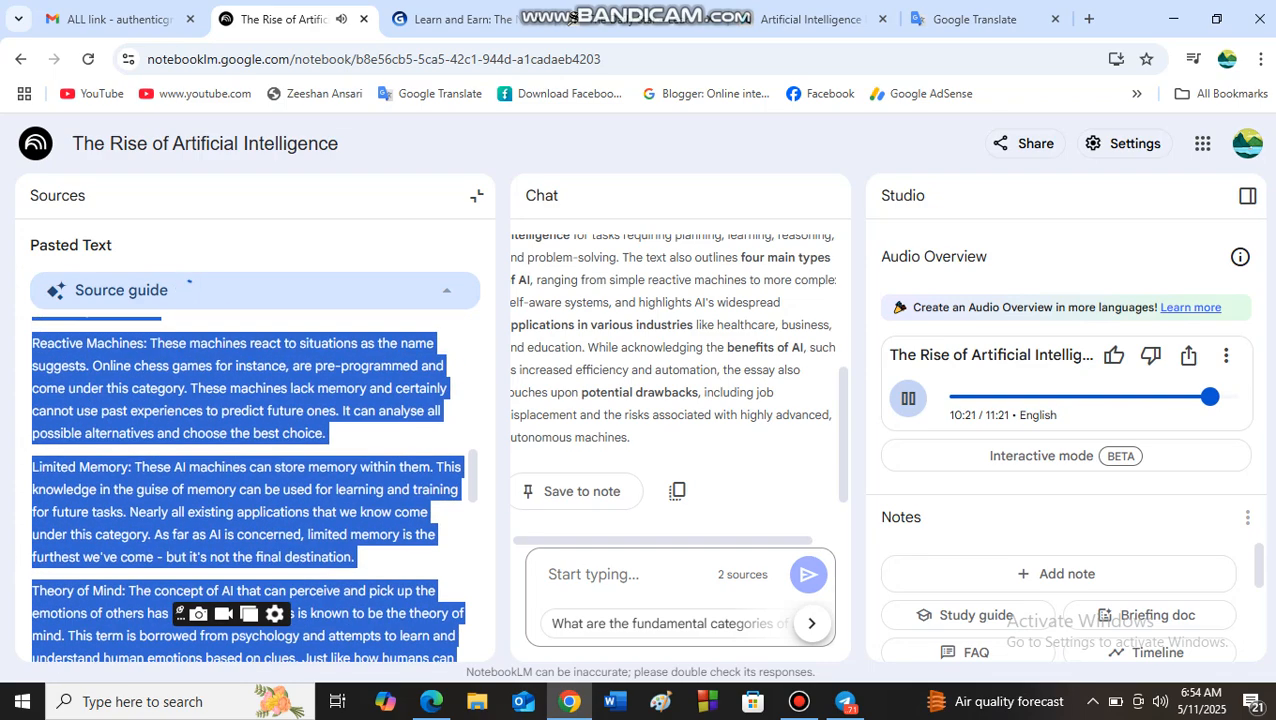
pyautogui.scroll(10, 255, 590)
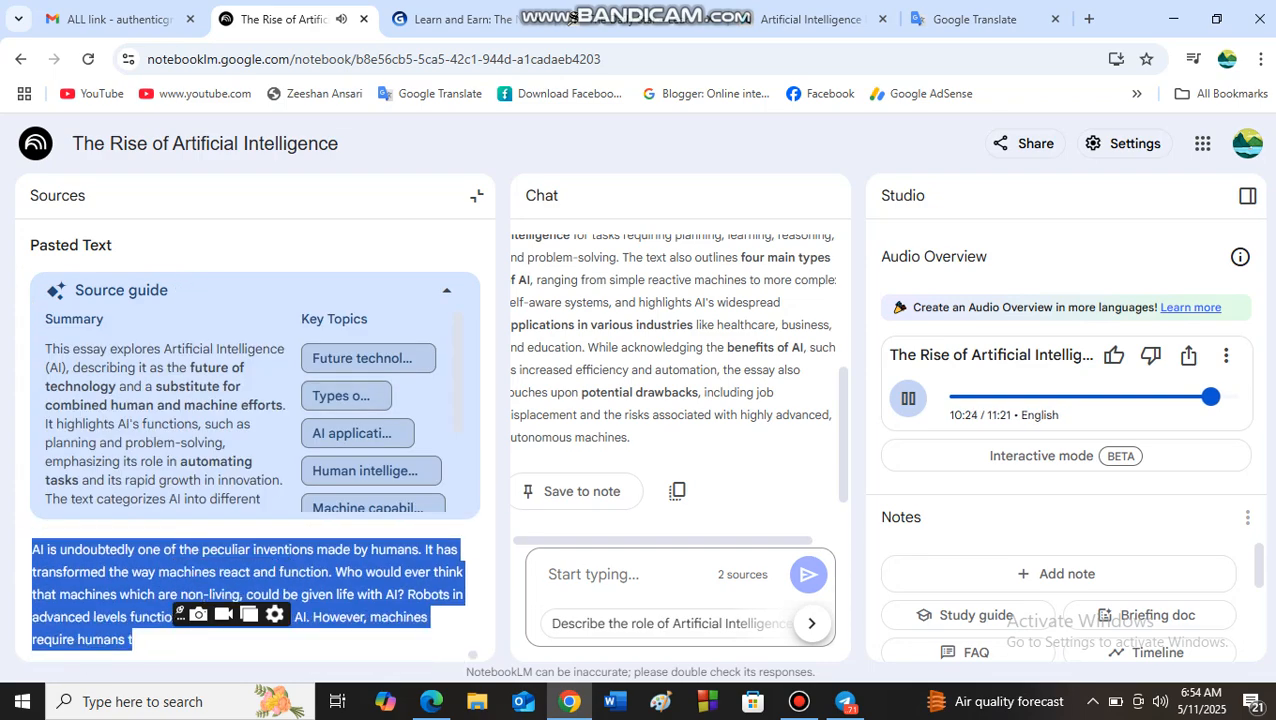
pyautogui.click(255, 590)
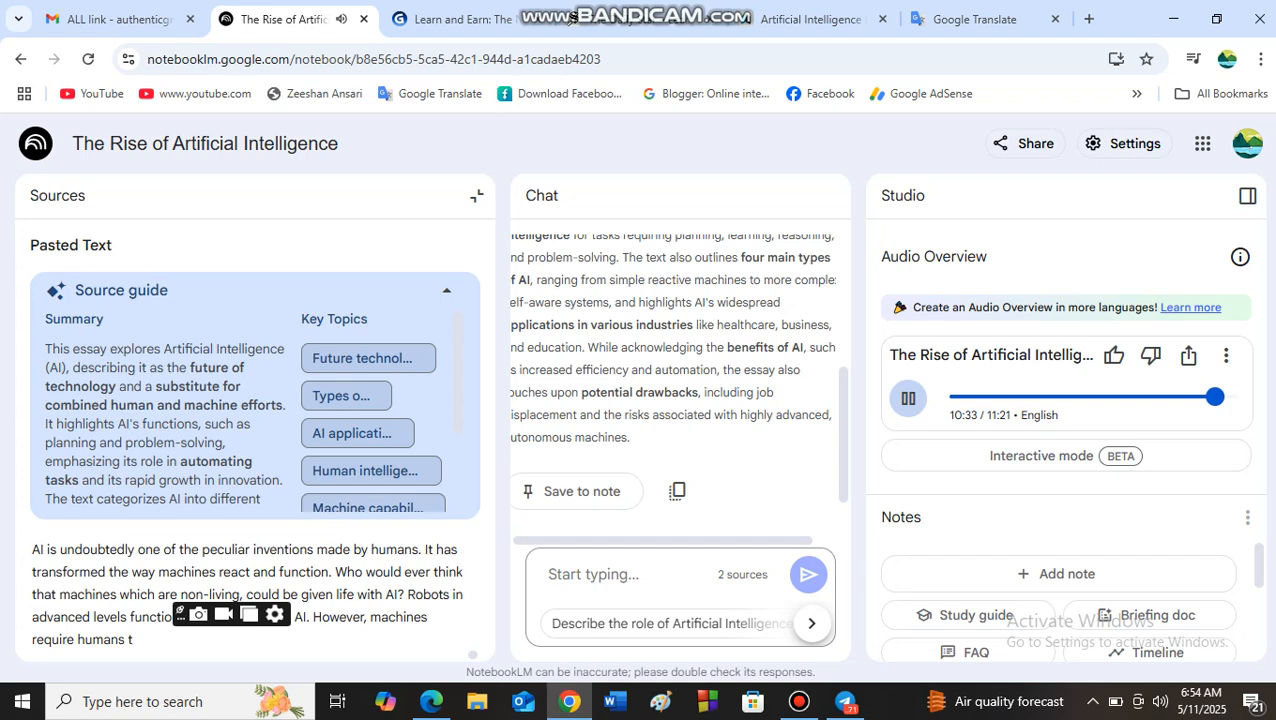
pyautogui.scroll(-2, 255, 412)
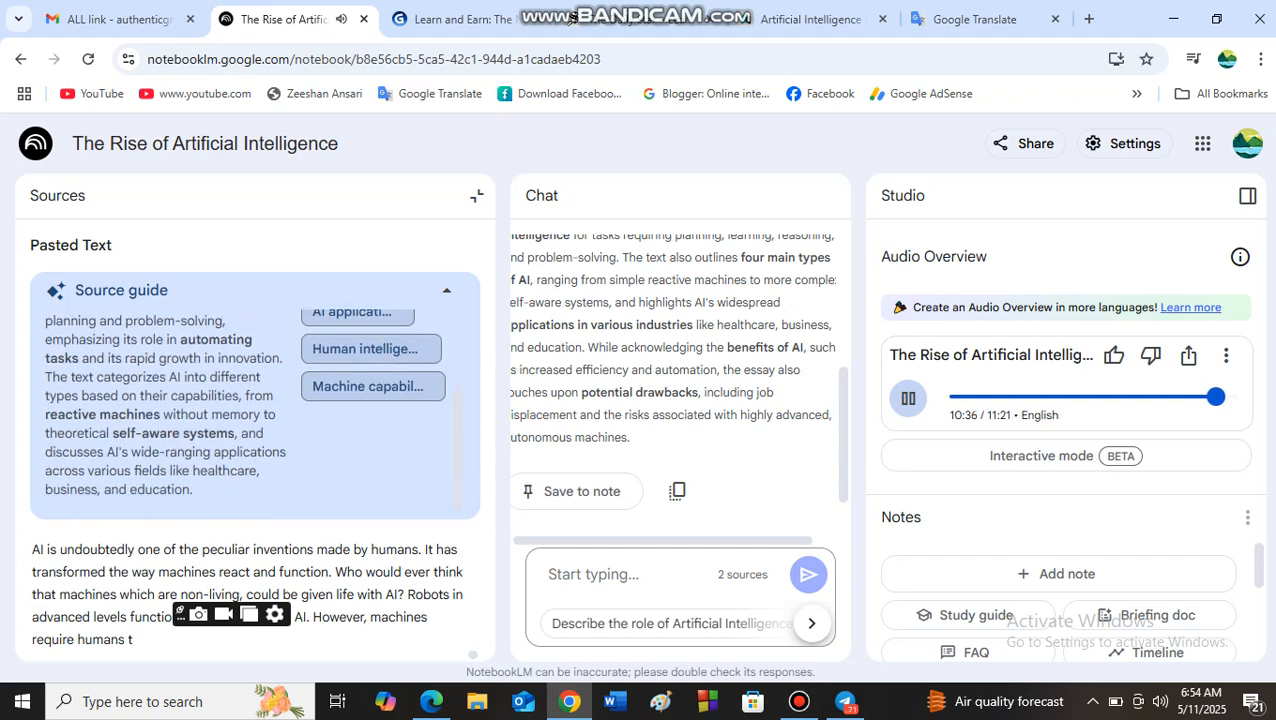
# Step: Ask the notebook chat the suggested question that begins "Describe the role of Artificial Intelligence"
pyautogui.click(670, 623)
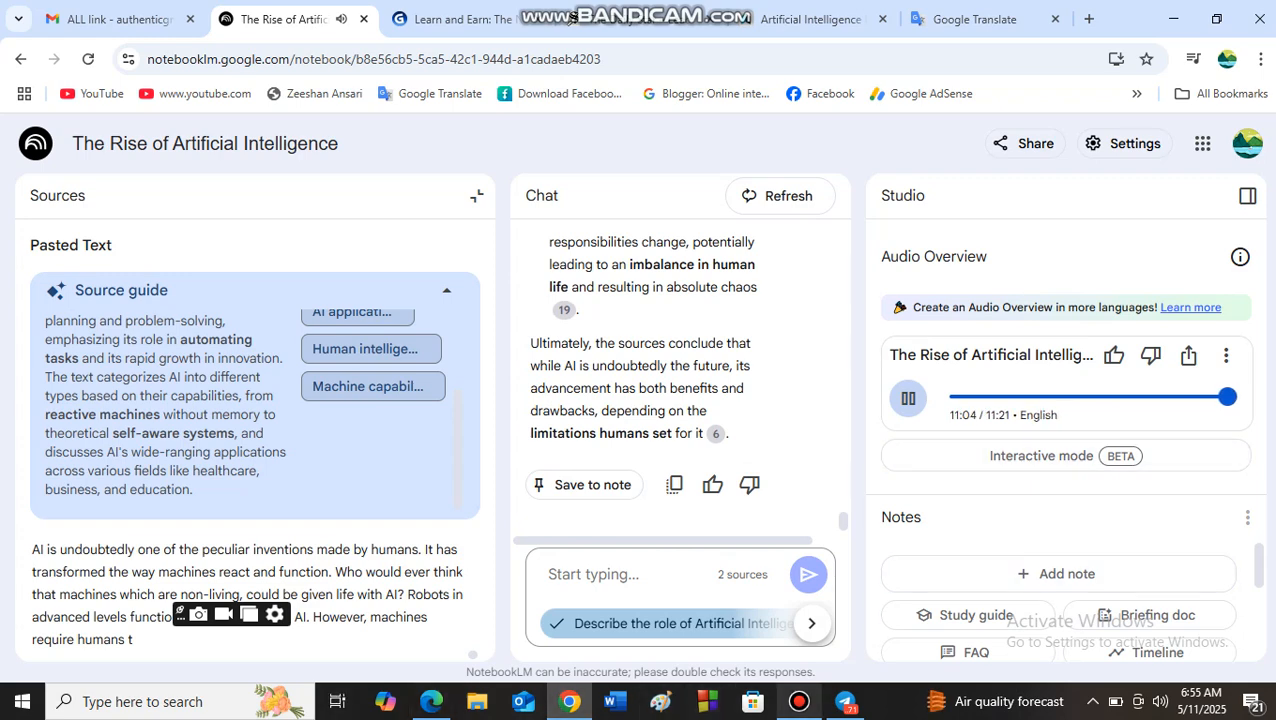
pyautogui.click(799, 701)
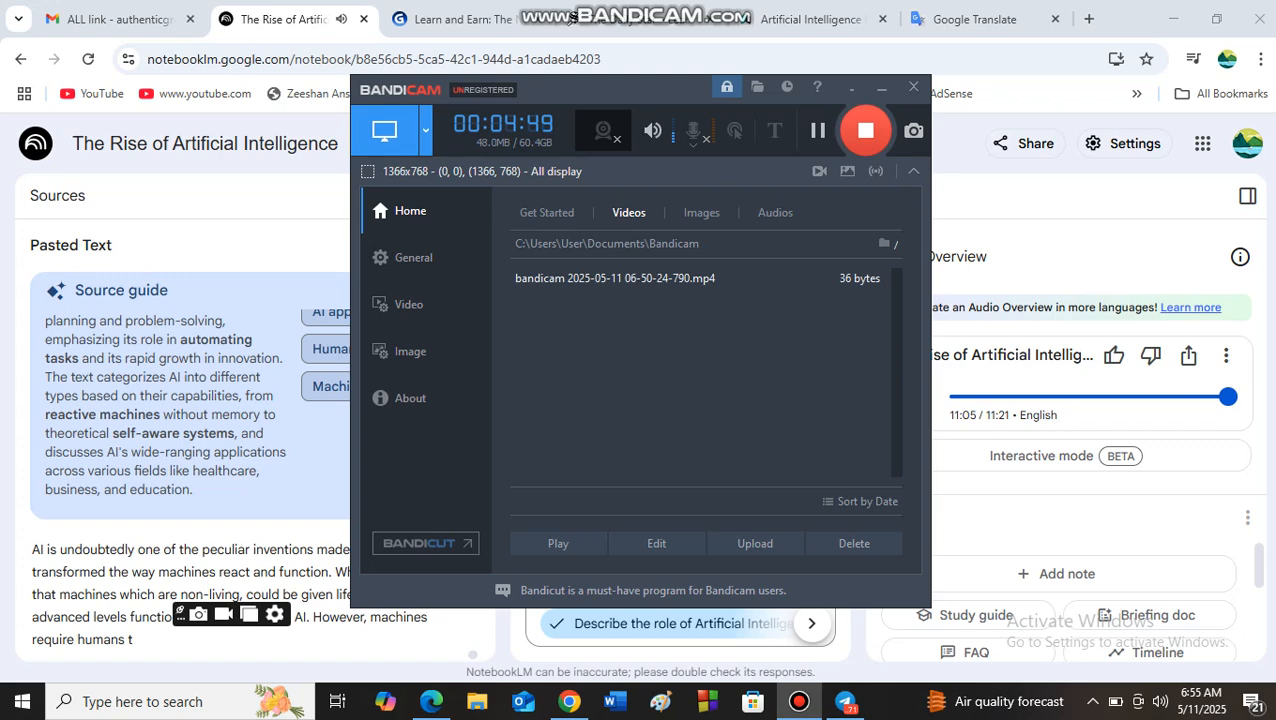